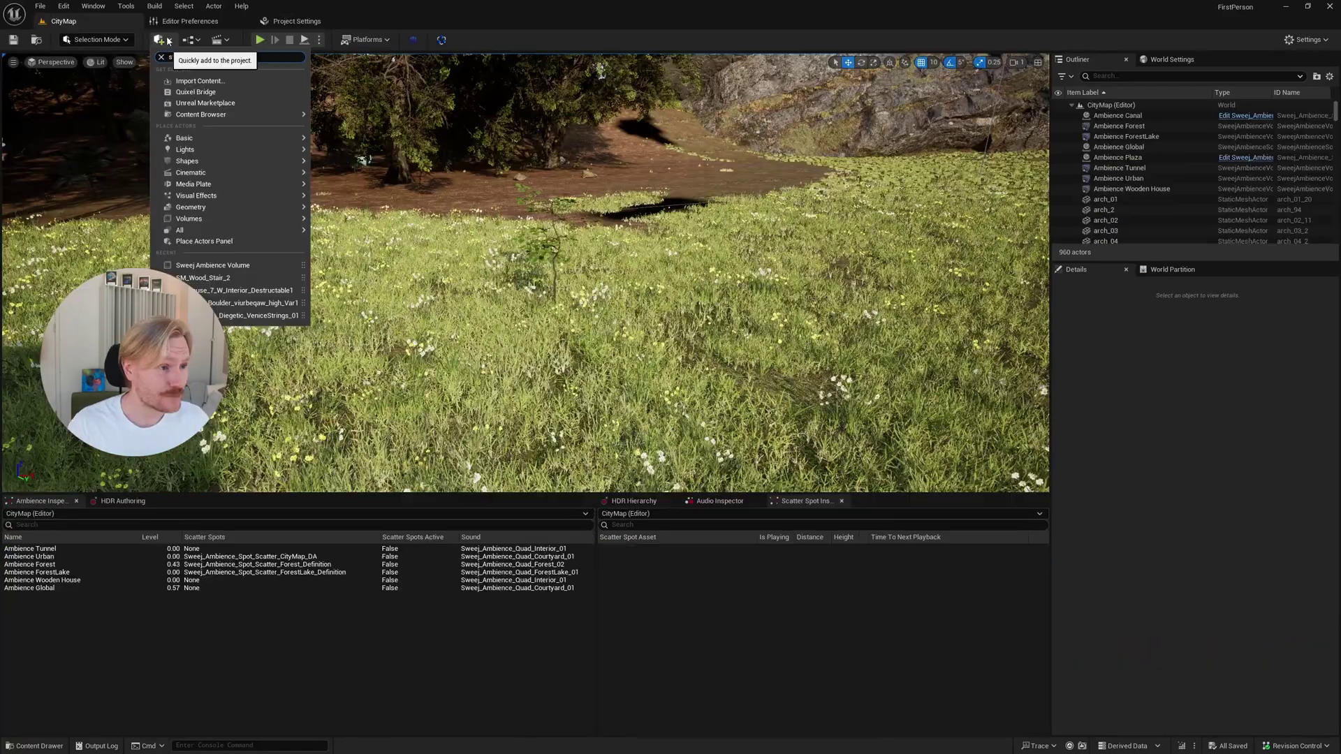
Step: Search the addable actors for "sweej amb" and add a Sweej Ambience Volume to the grassy area of the level
text(sweej)
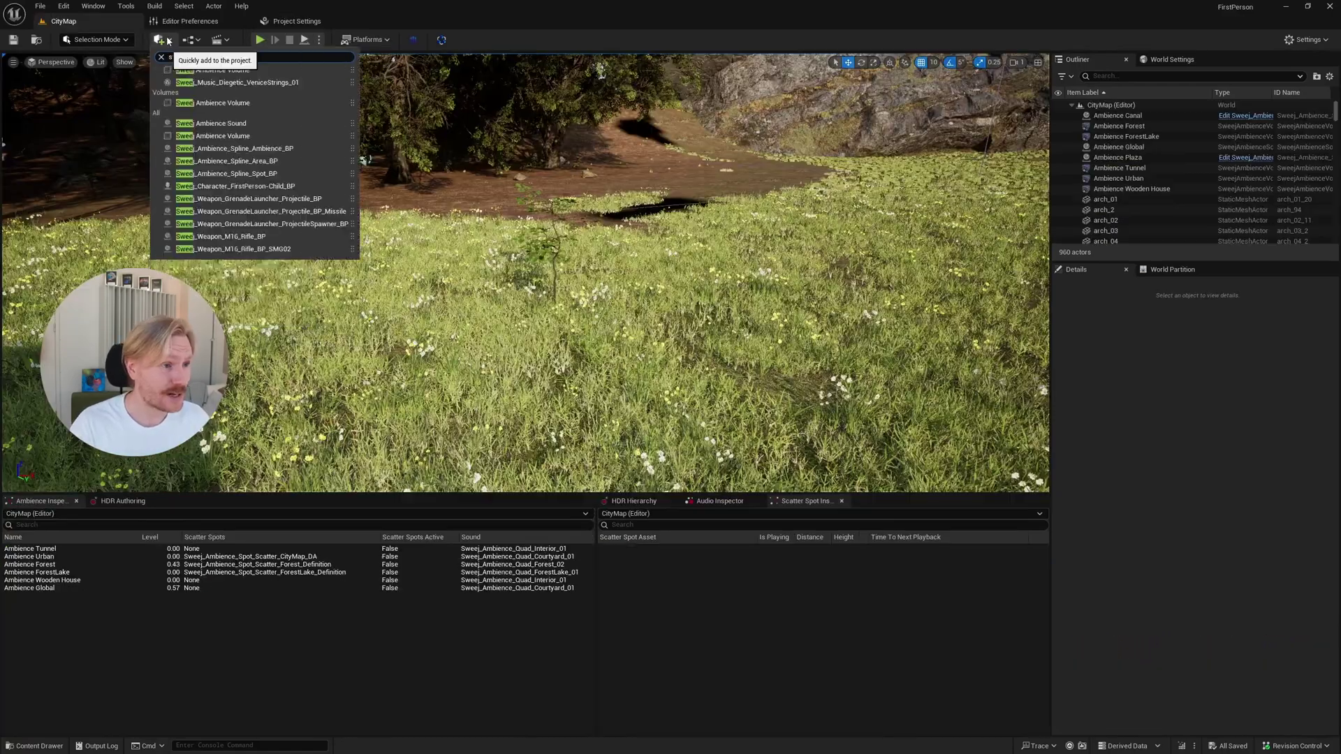
text( amb)
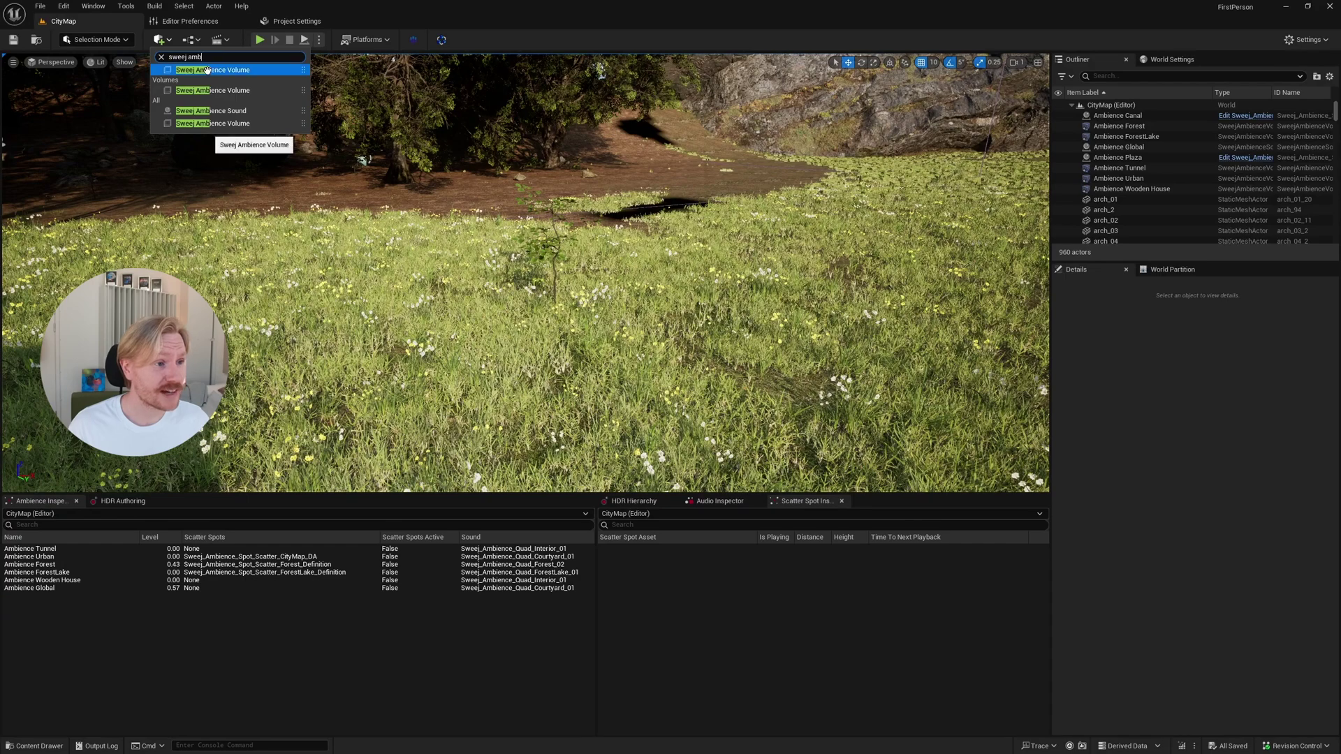
click(206, 70)
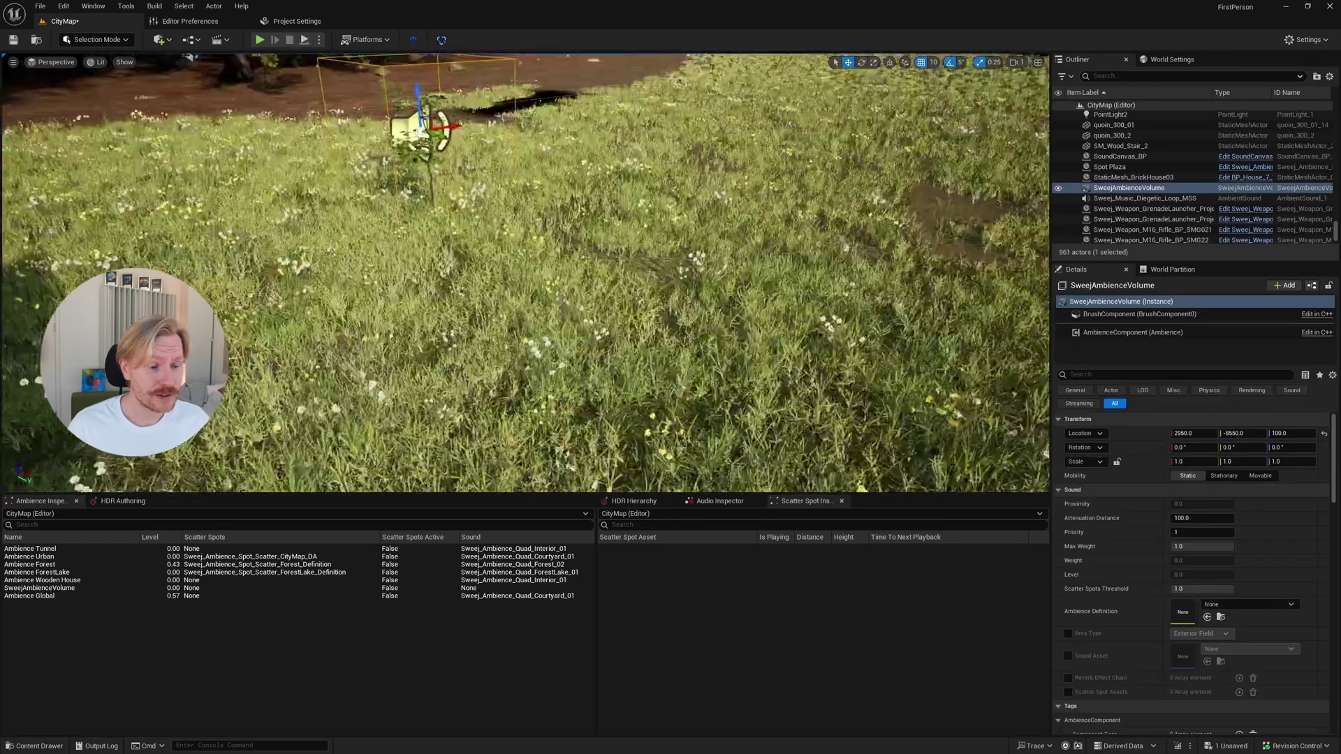
right_drag(254, 95, 238, 61)
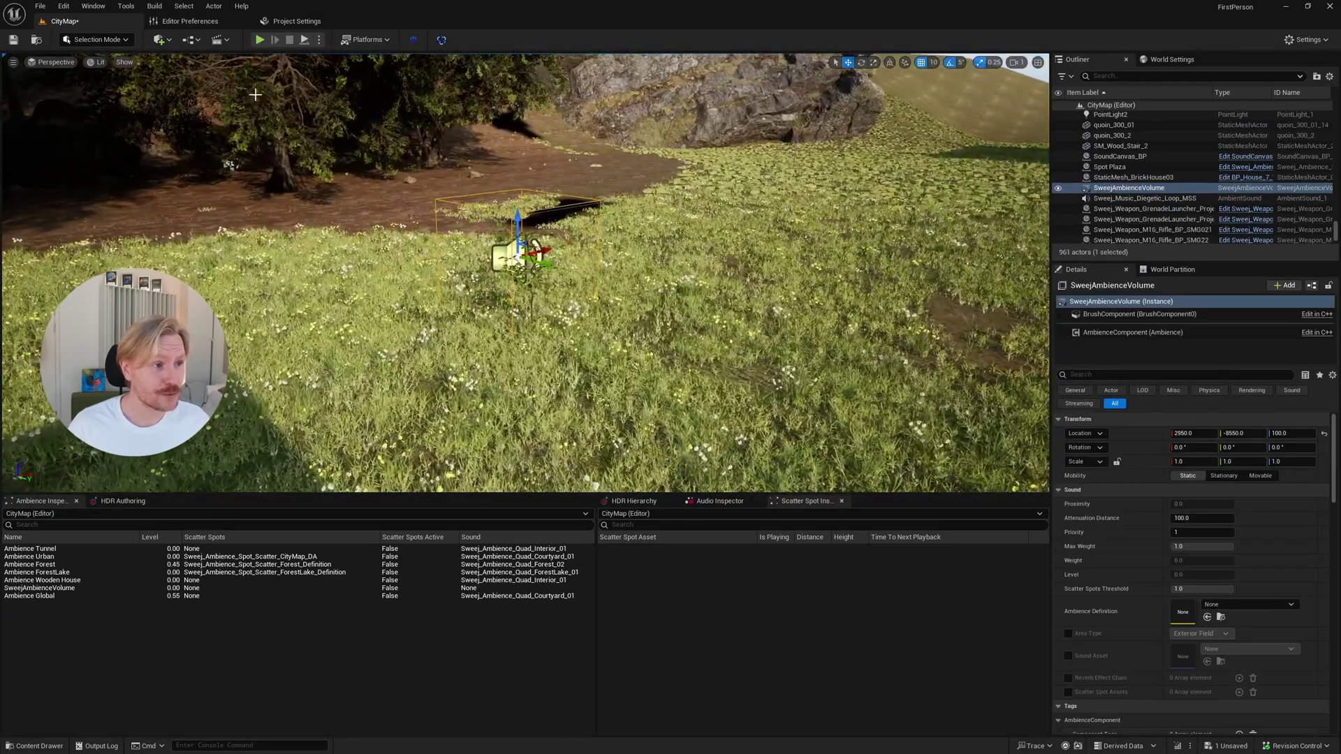
Step: Enter Brush Editing mode and stretch the ambience volume by pulling one of its side faces outward along the ground
click(96, 40)
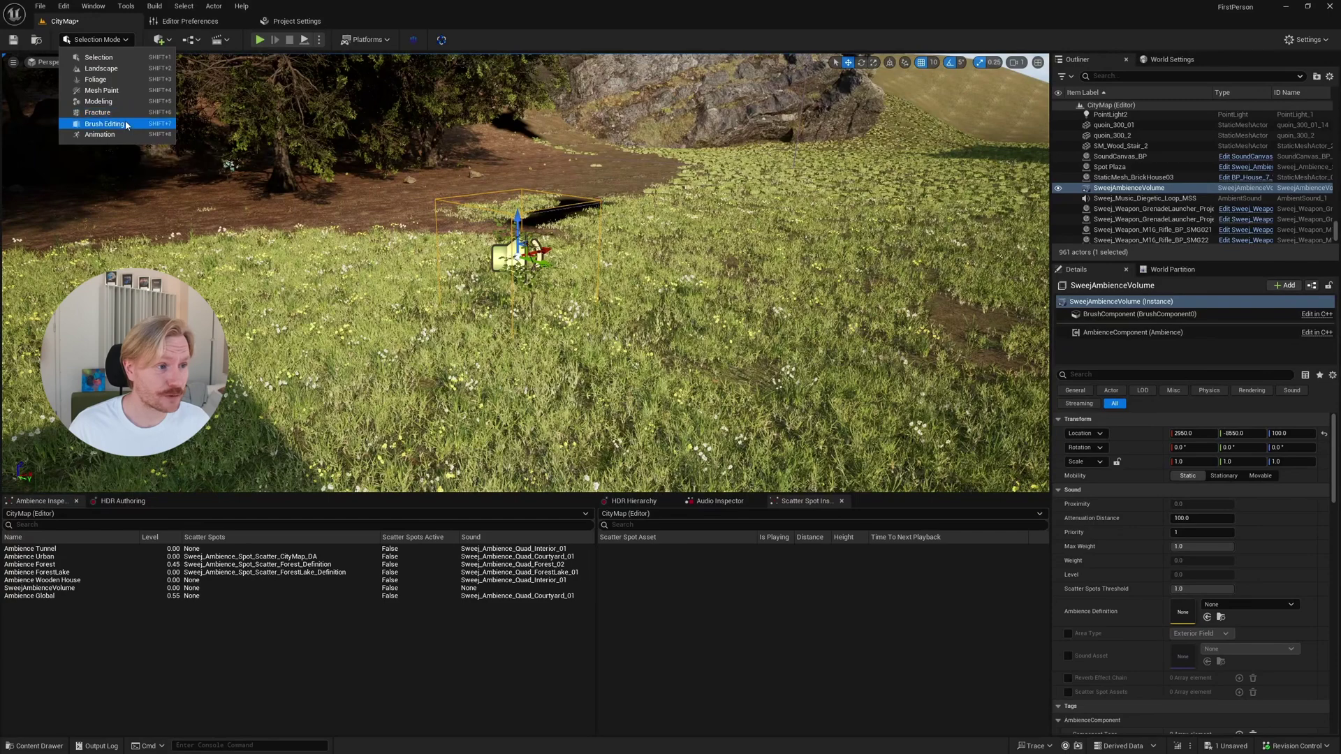
click(95, 125)
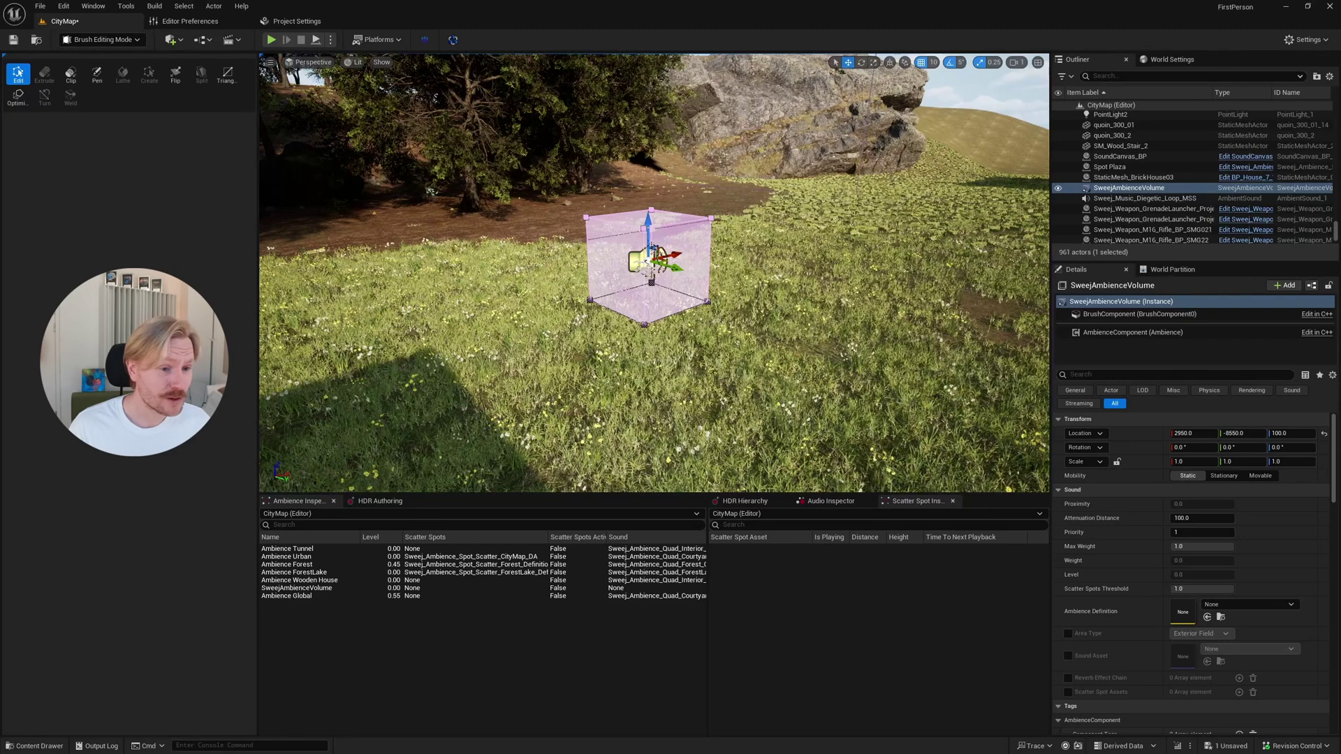
click(690, 265)
mouse_move(704, 271)
mouse_down()
mouse_move(863, 303)
mouse_move(870, 322)
mouse_up()
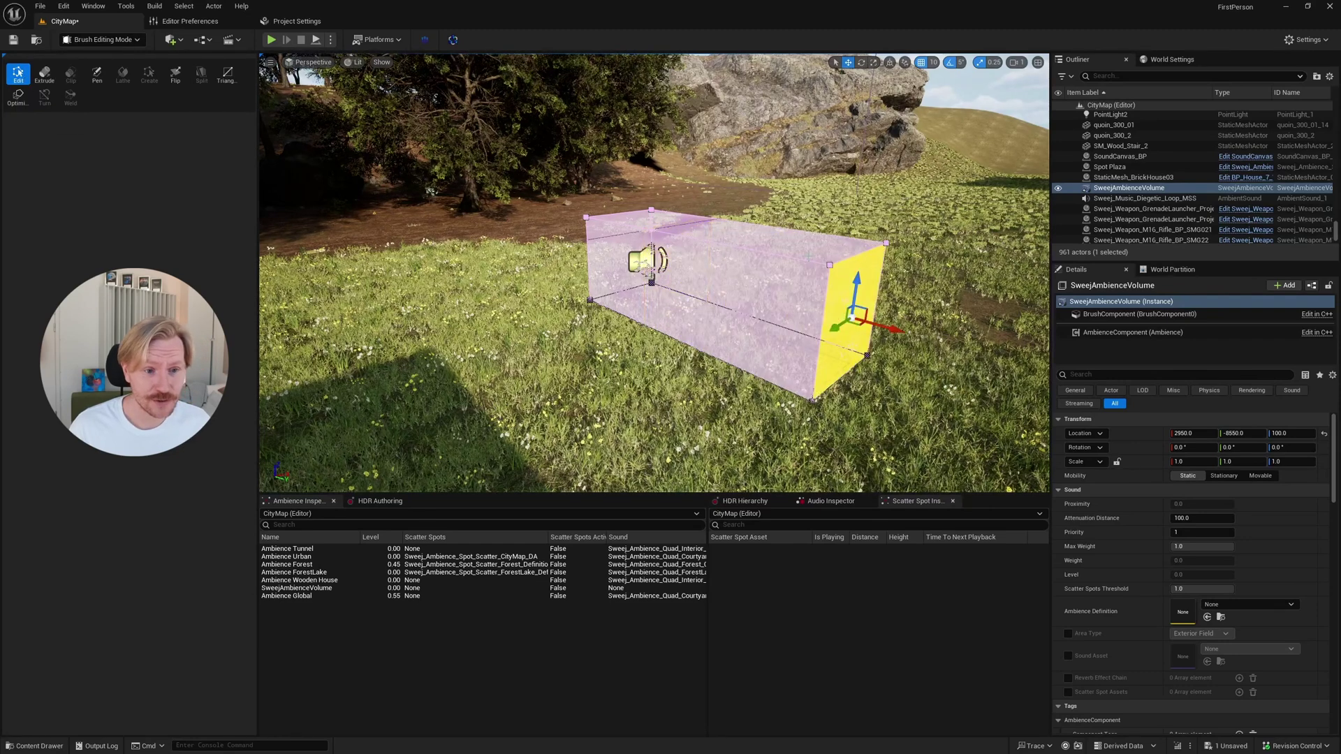
Step: Extrude the stretched end face of the volume outward, and extrude the new section's top face upward into an L shape
click(42, 75)
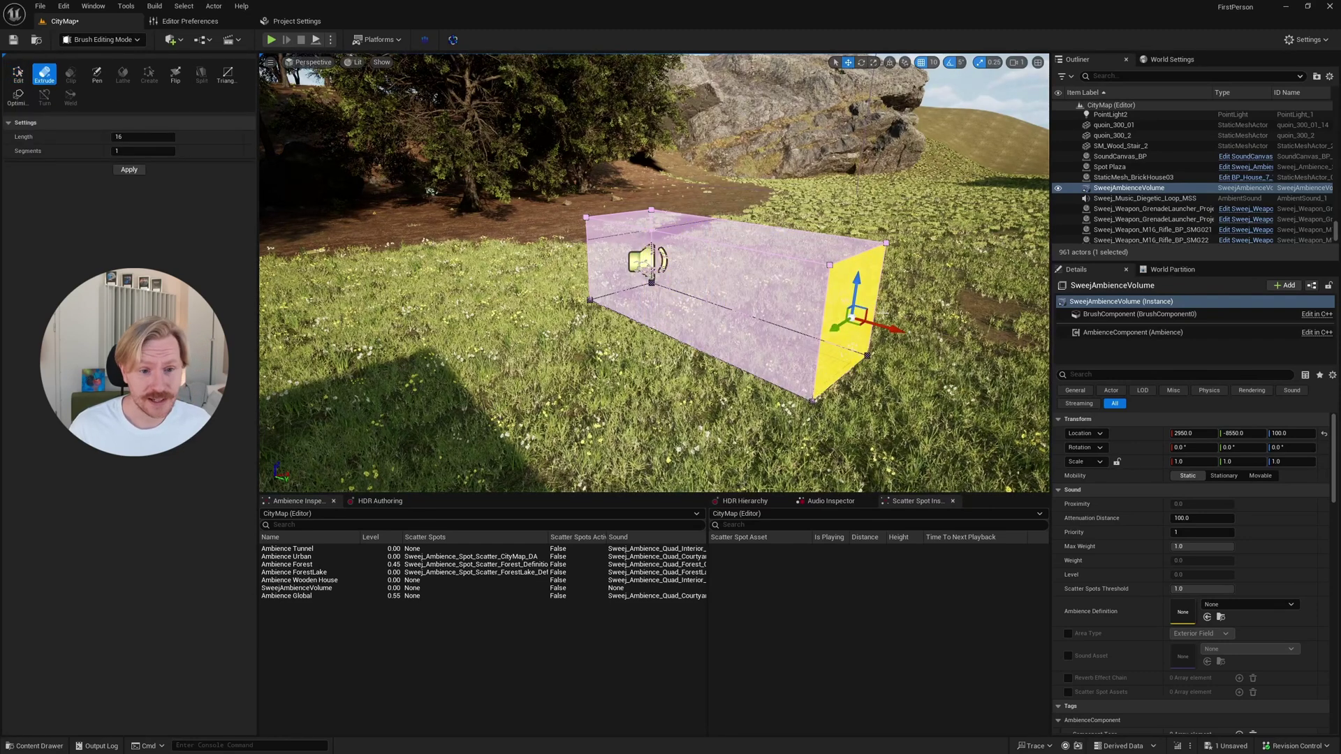
drag(892, 329, 1018, 365)
click(927, 271)
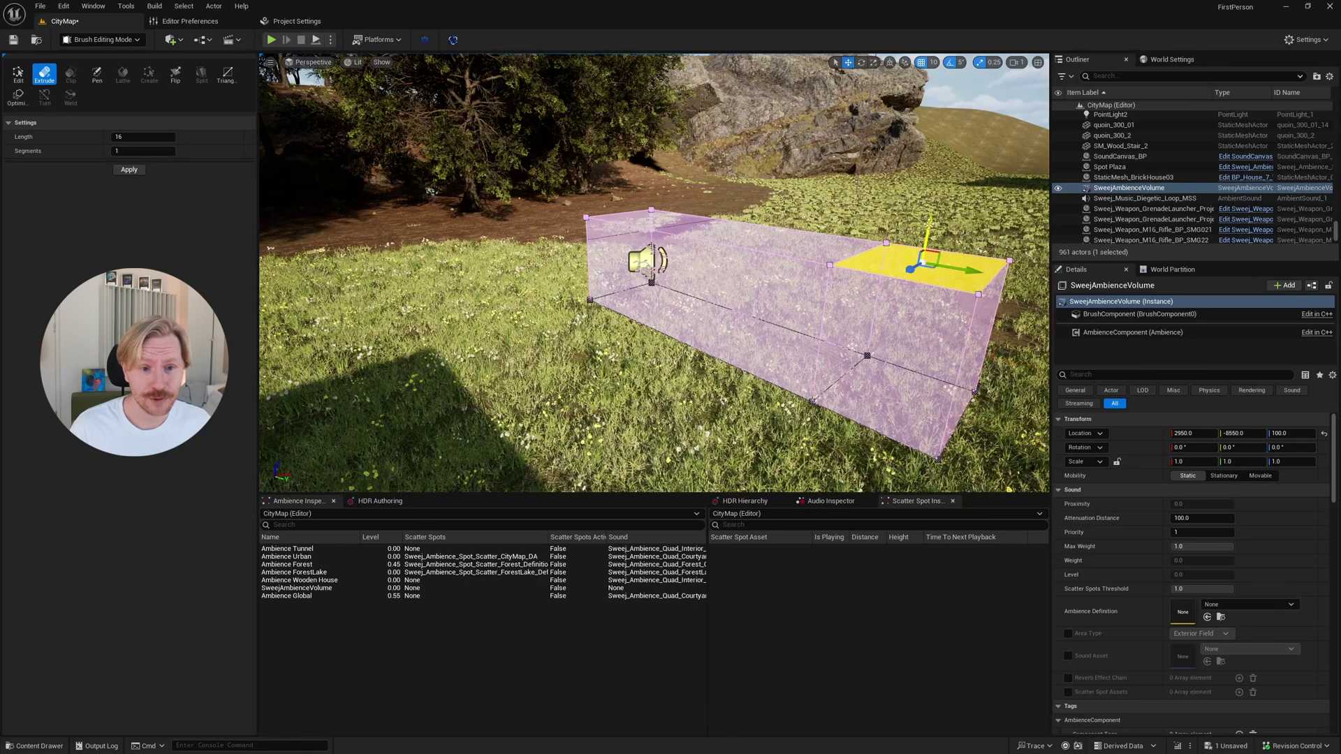
drag(927, 229, 961, 58)
right_drag(912, 156, 808, 115)
drag(699, 171, 702, 129)
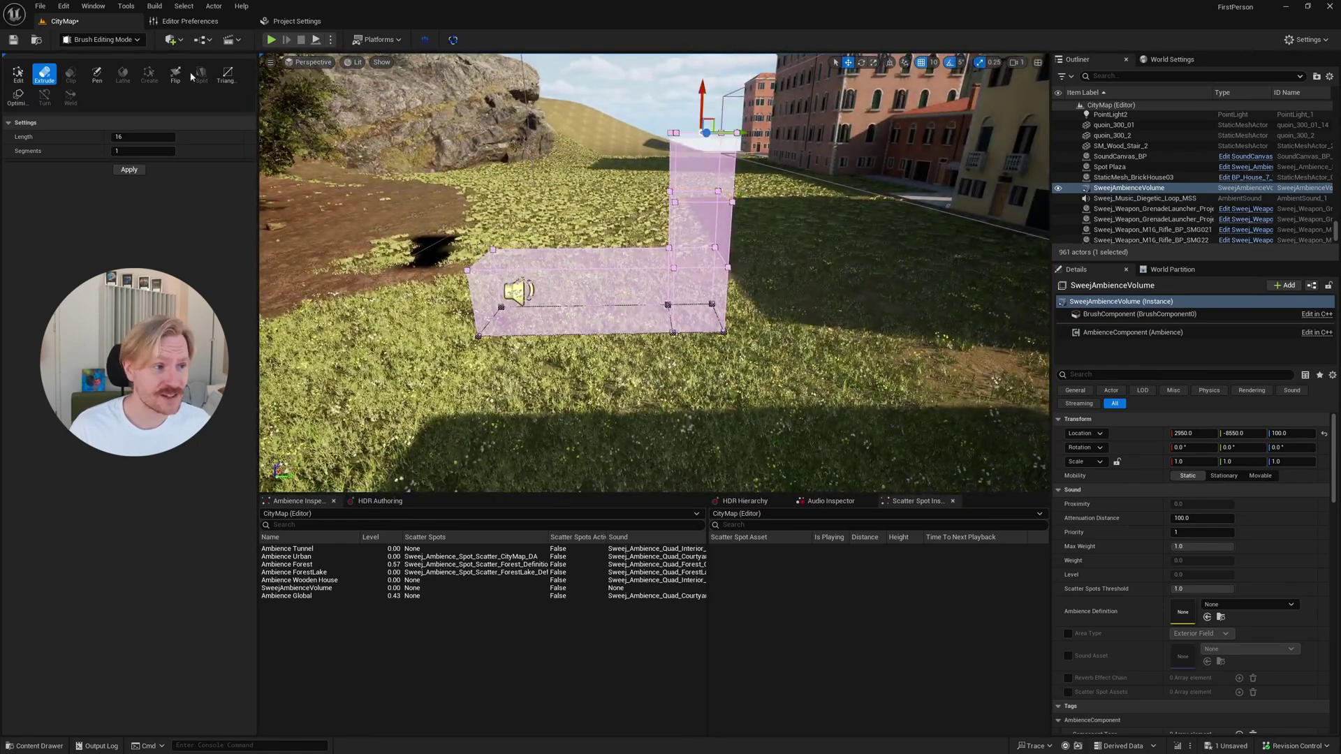
Step: Move the volume's side faces outward with the brush Edit tool to form a larger box, and return to Selection mode
click(20, 74)
click(673, 172)
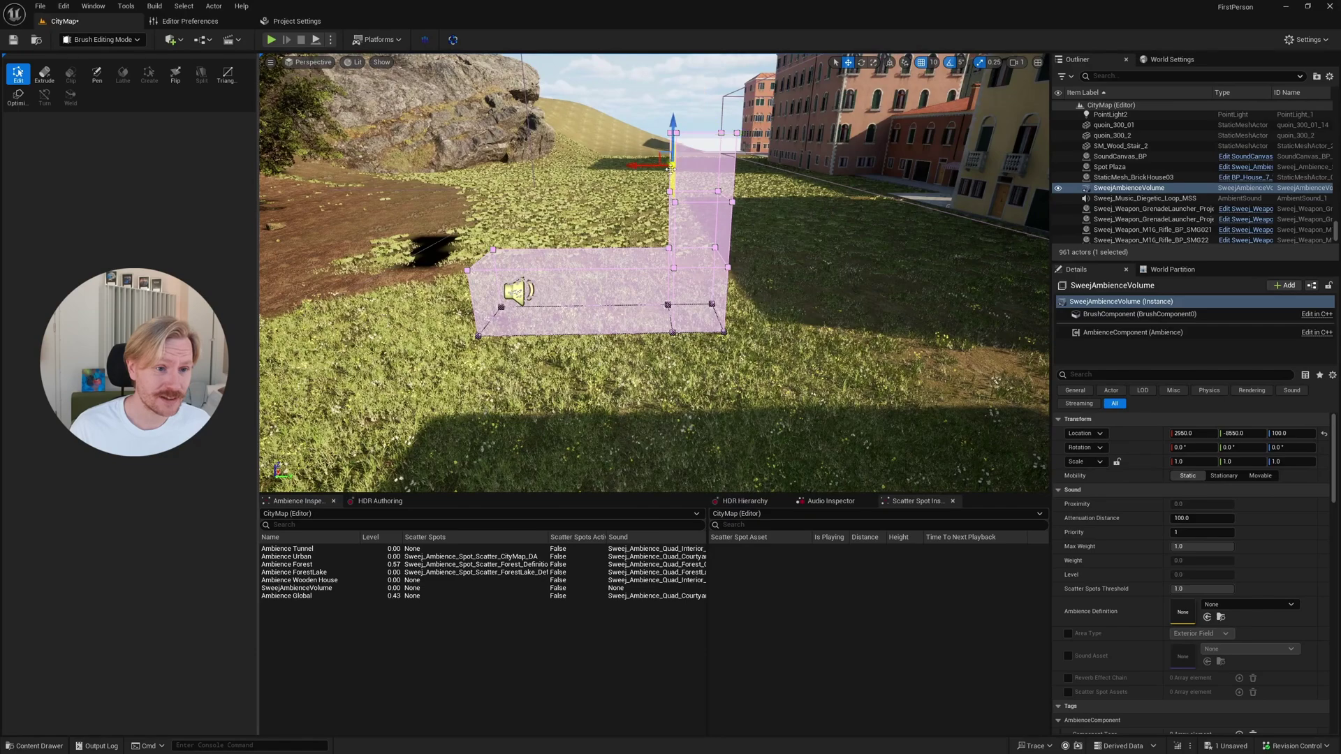
drag(630, 165, 477, 166)
right_drag(499, 210, 593, 157)
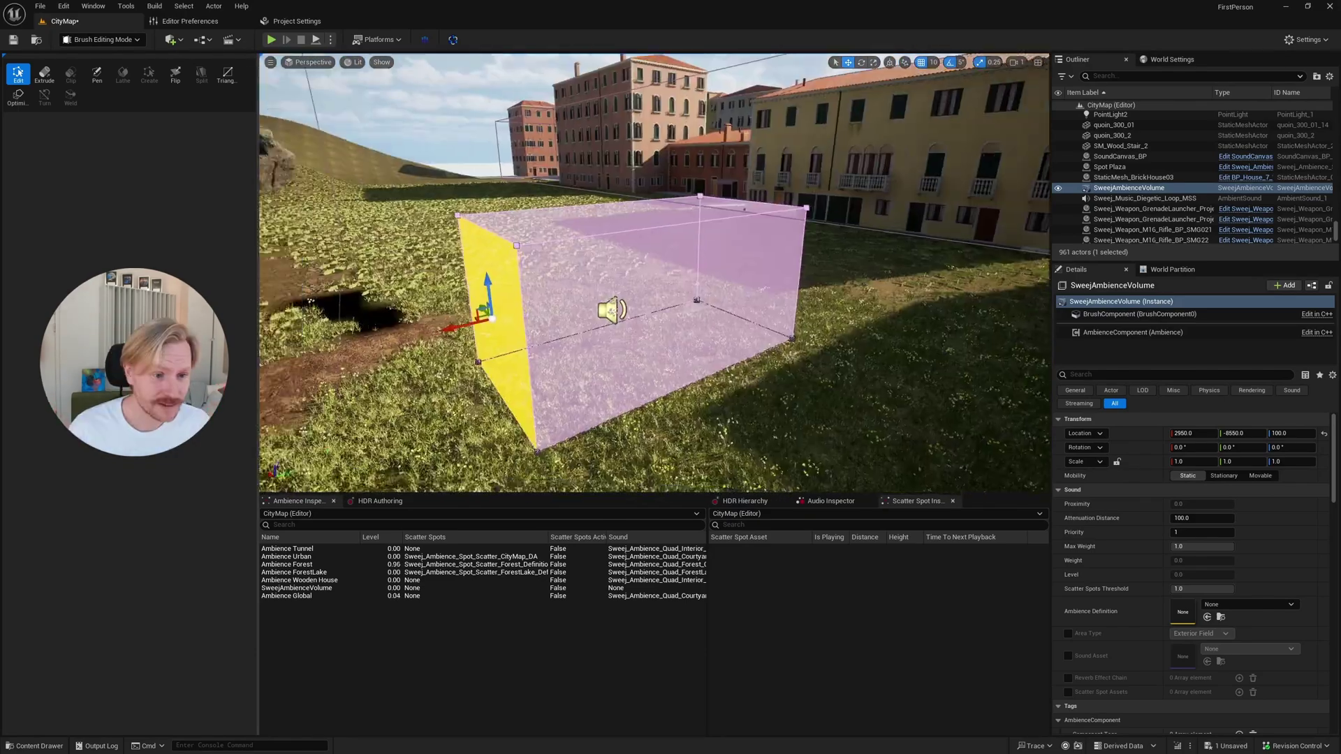
mouse_move(629, 279)
right_down()
mouse_move(671, 280)
mouse_move(648, 305)
right_up()
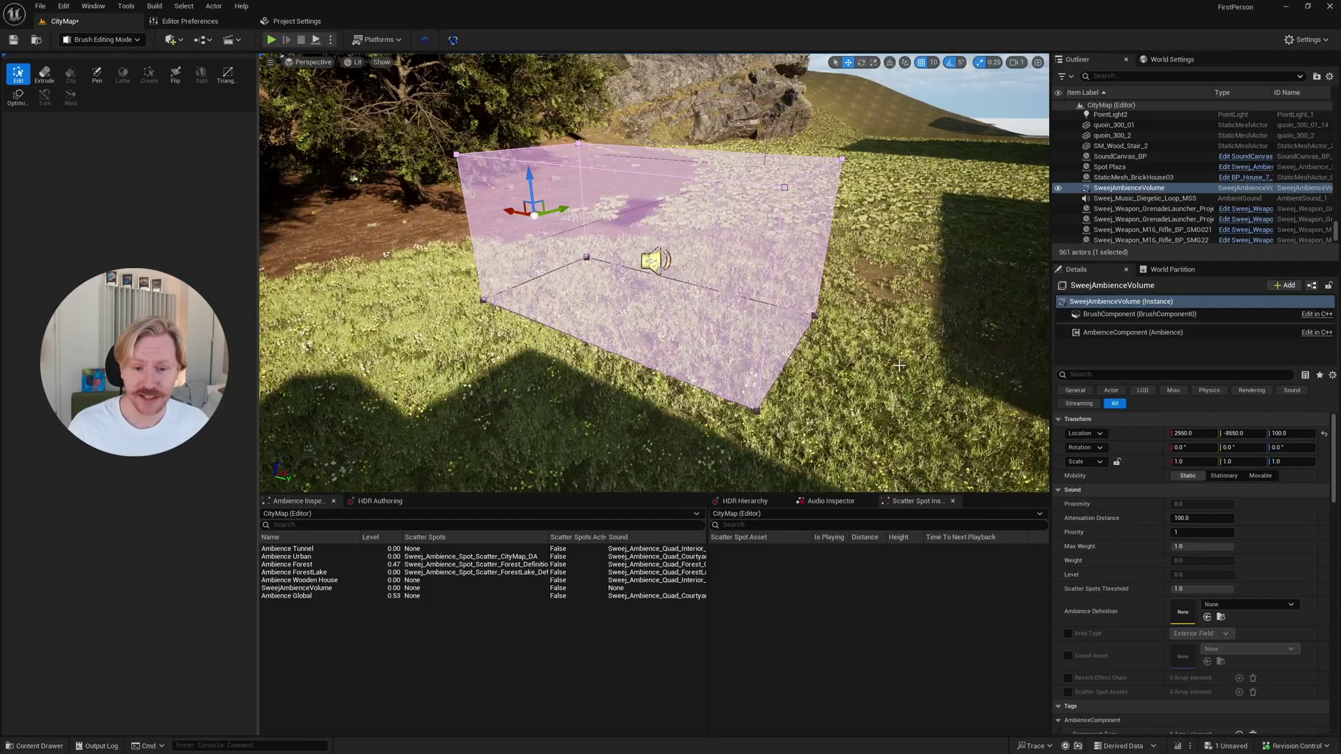
key(shift+1)
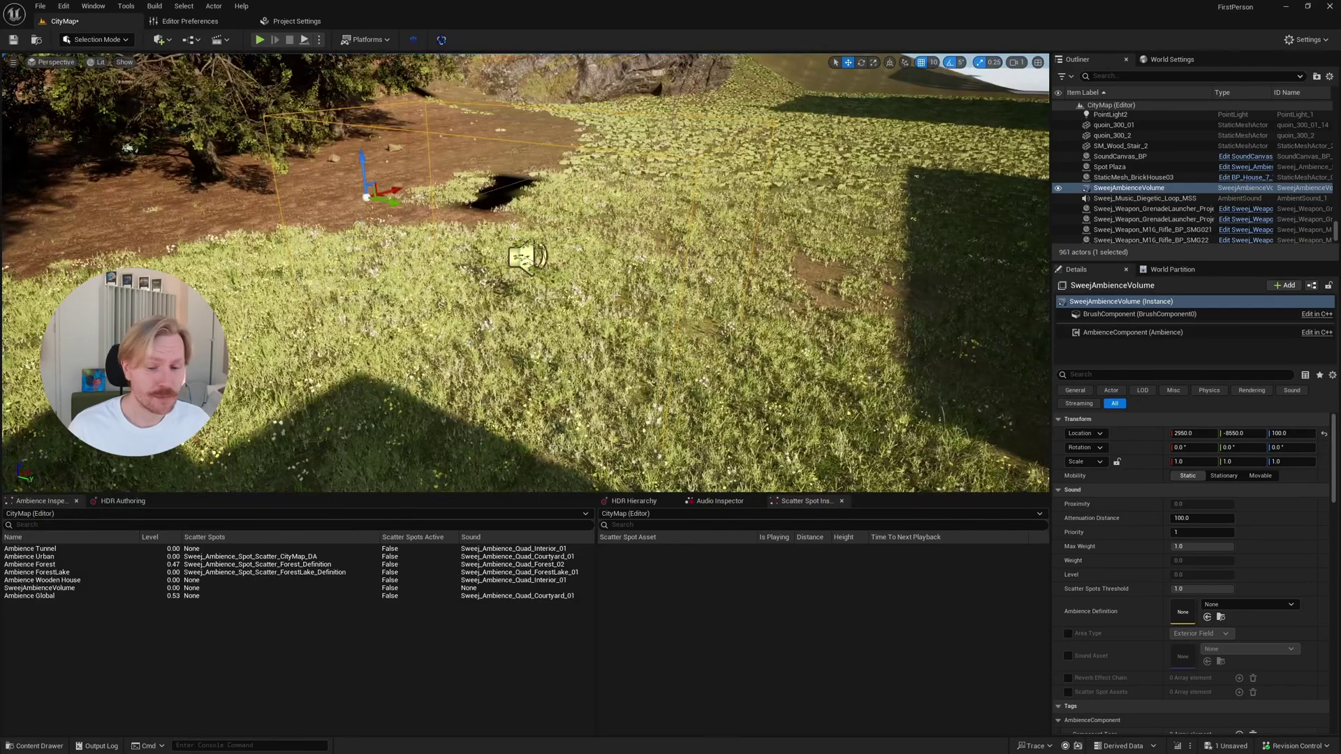
Step: Set the volume's attenuation distance to 500 and priority to 10, and sort the ambience list by level
click(1201, 519)
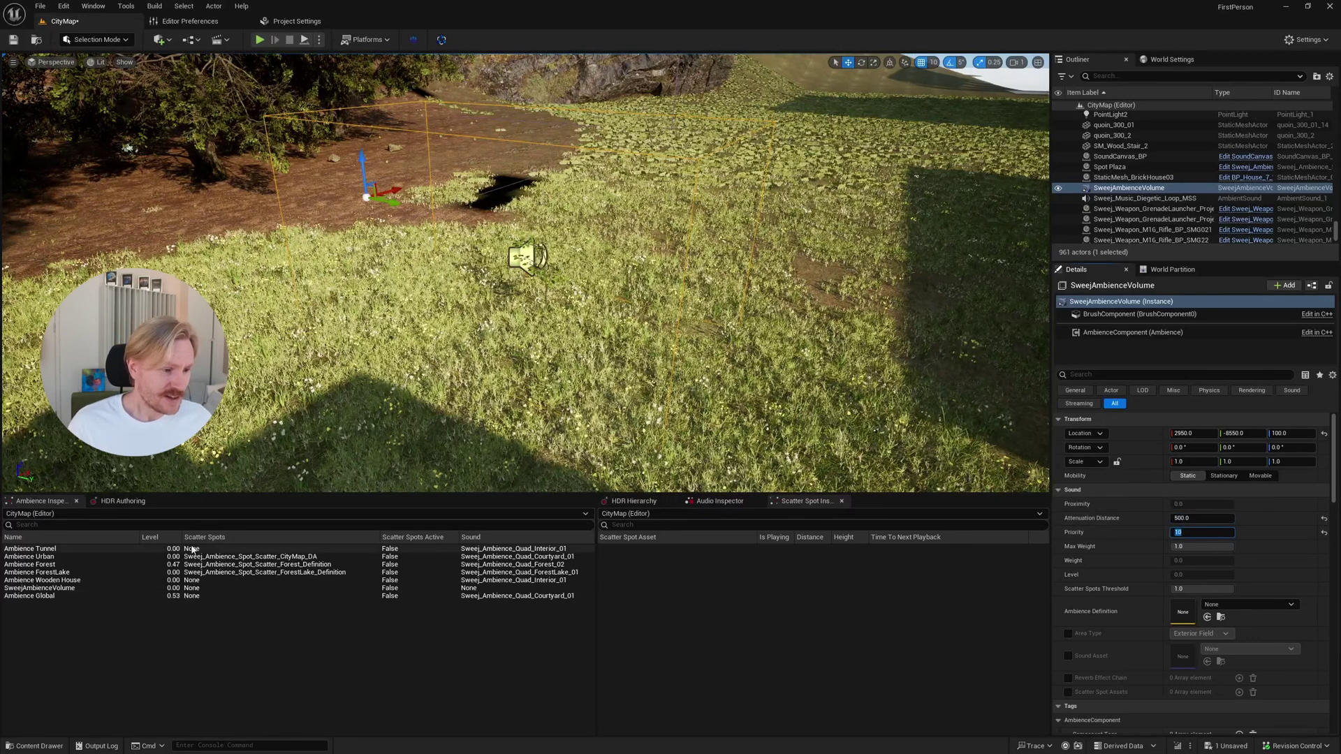
click(150, 538)
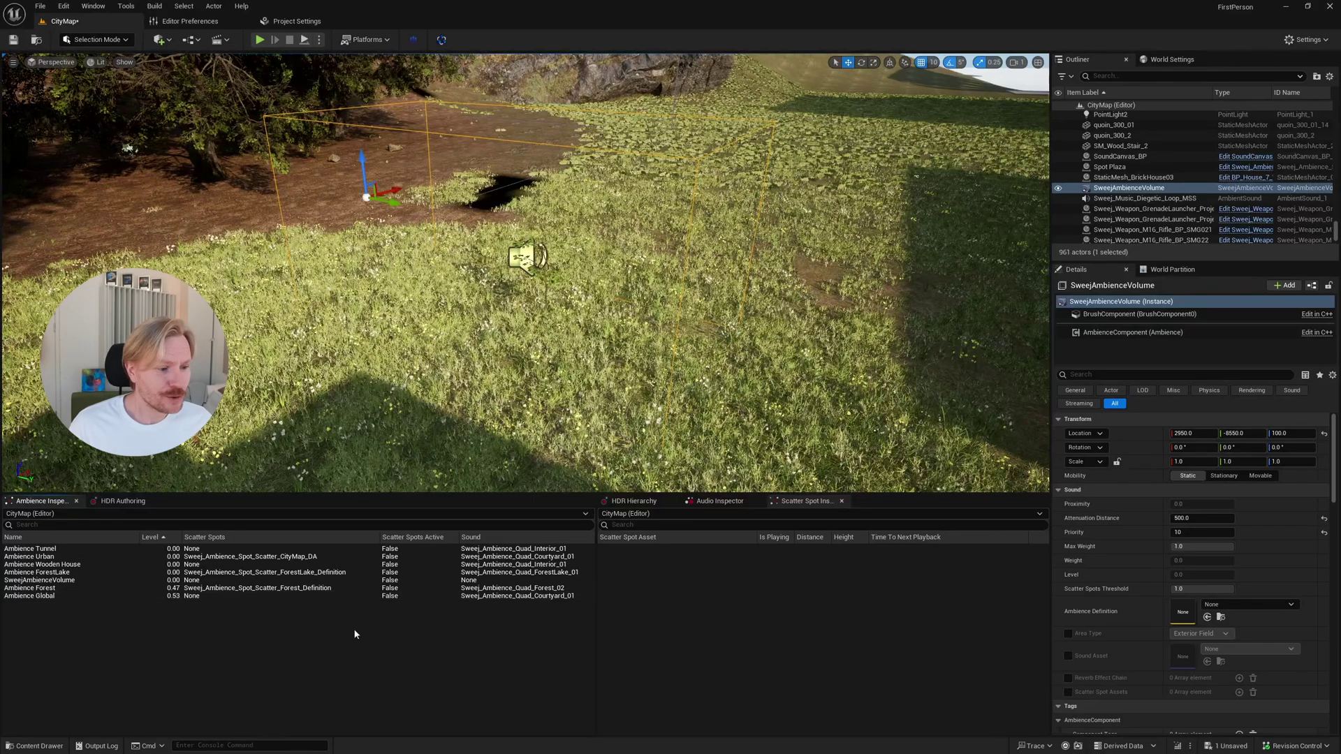
right_drag(417, 340, 444, 310)
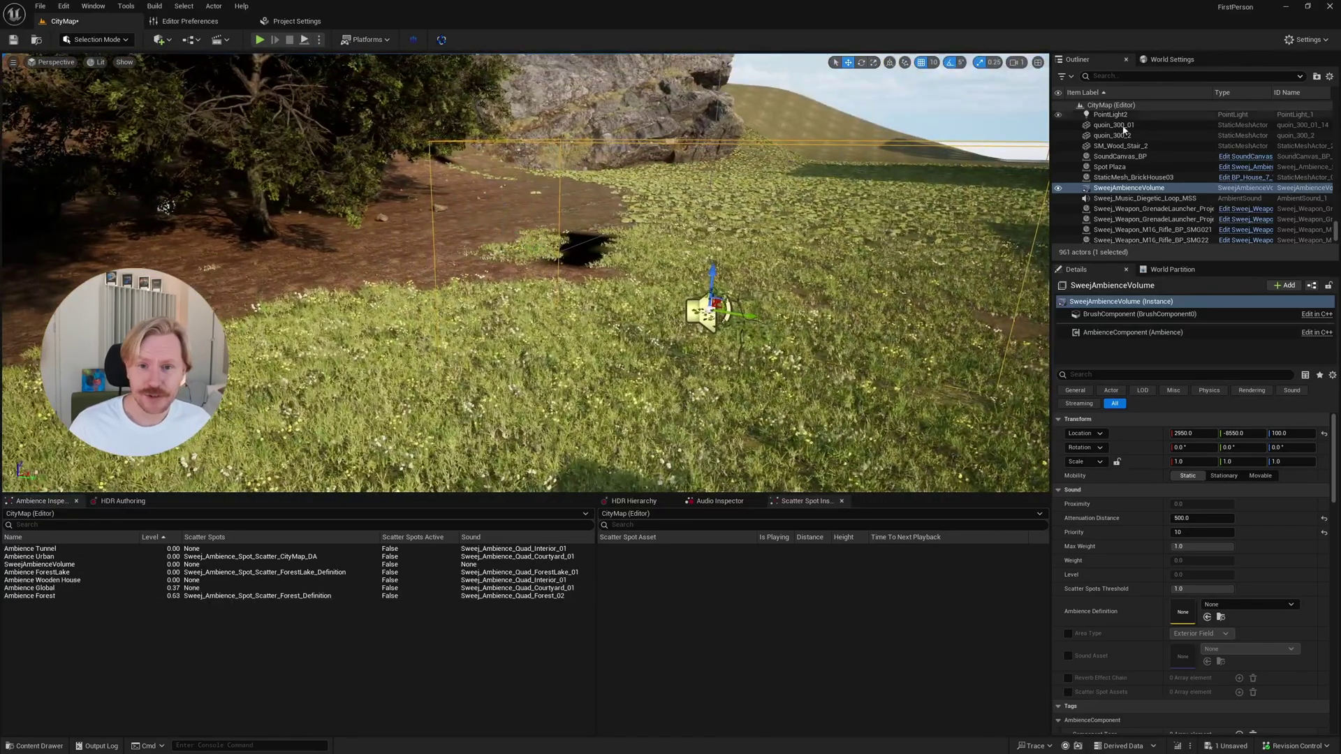
Step: Rename the ambience volume to "Rainy Sapling", sort the ambience list by name and focus on the renamed volume
click(1151, 189)
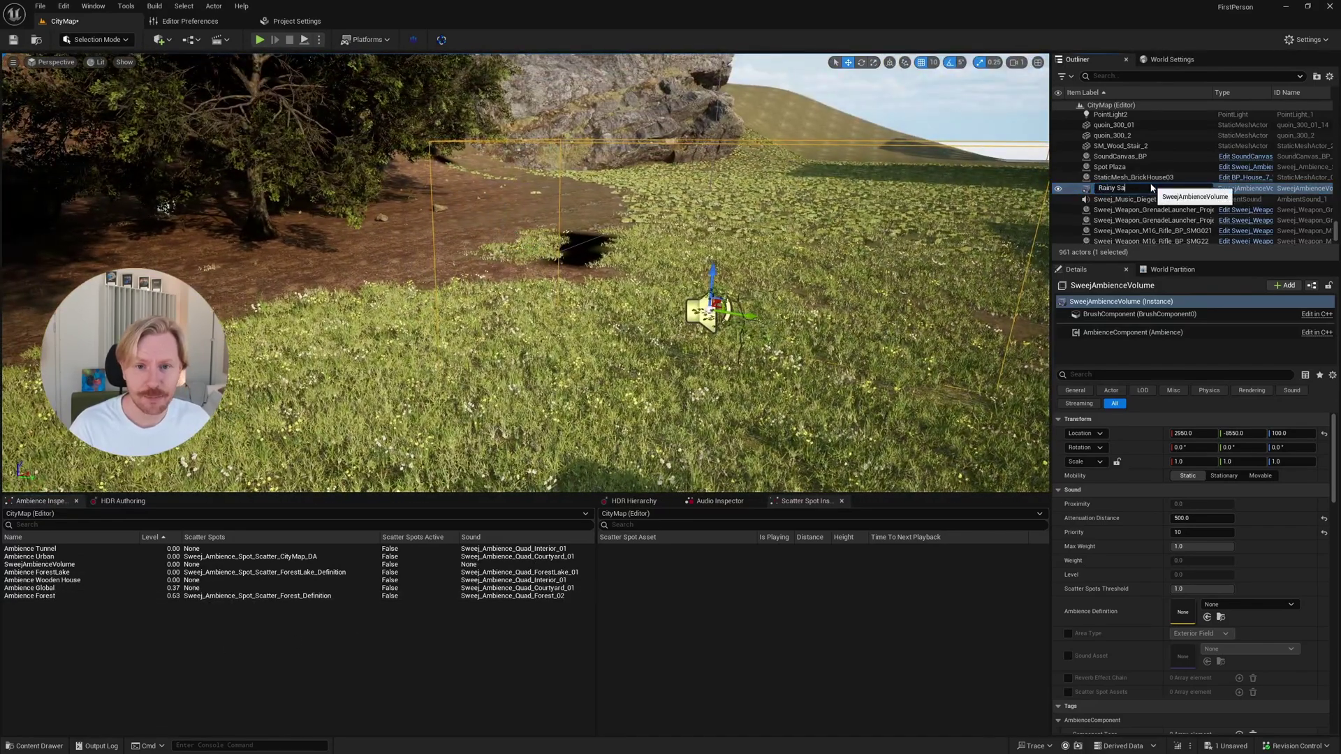
key(Return)
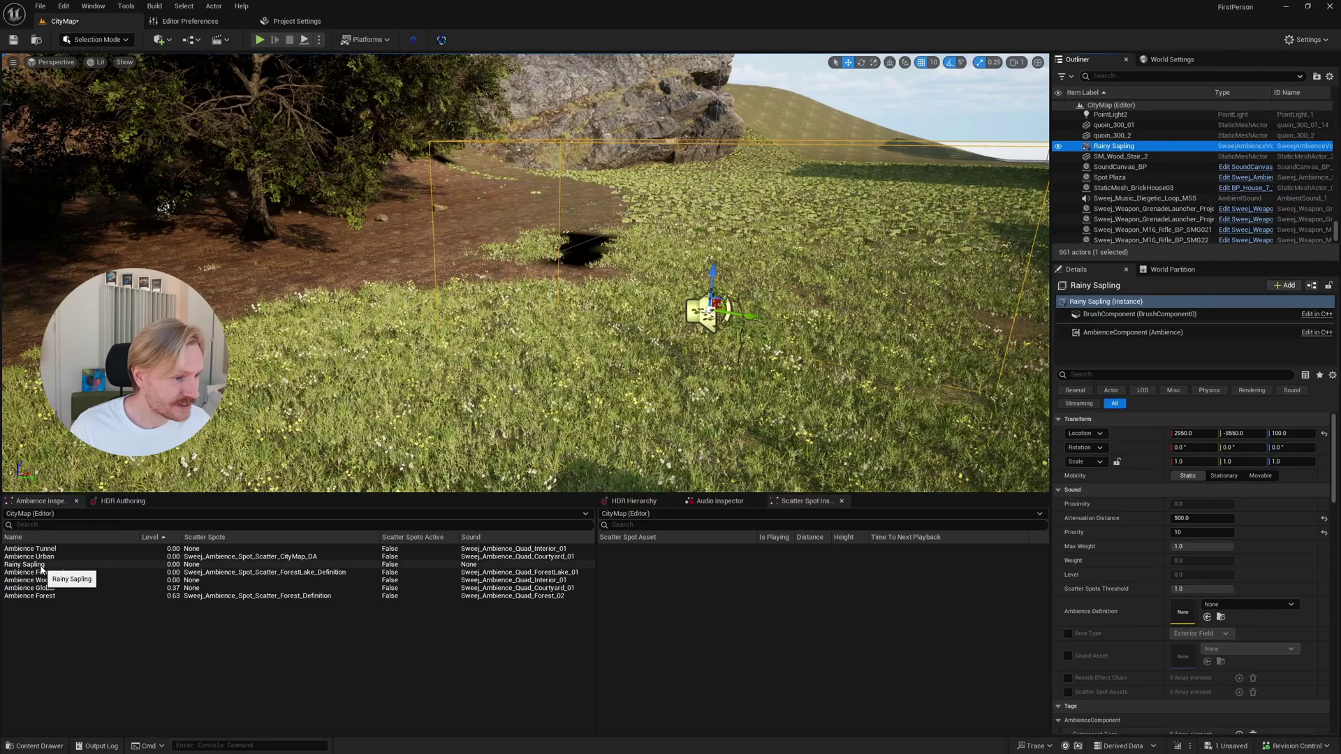
click(45, 538)
double_click(25, 596)
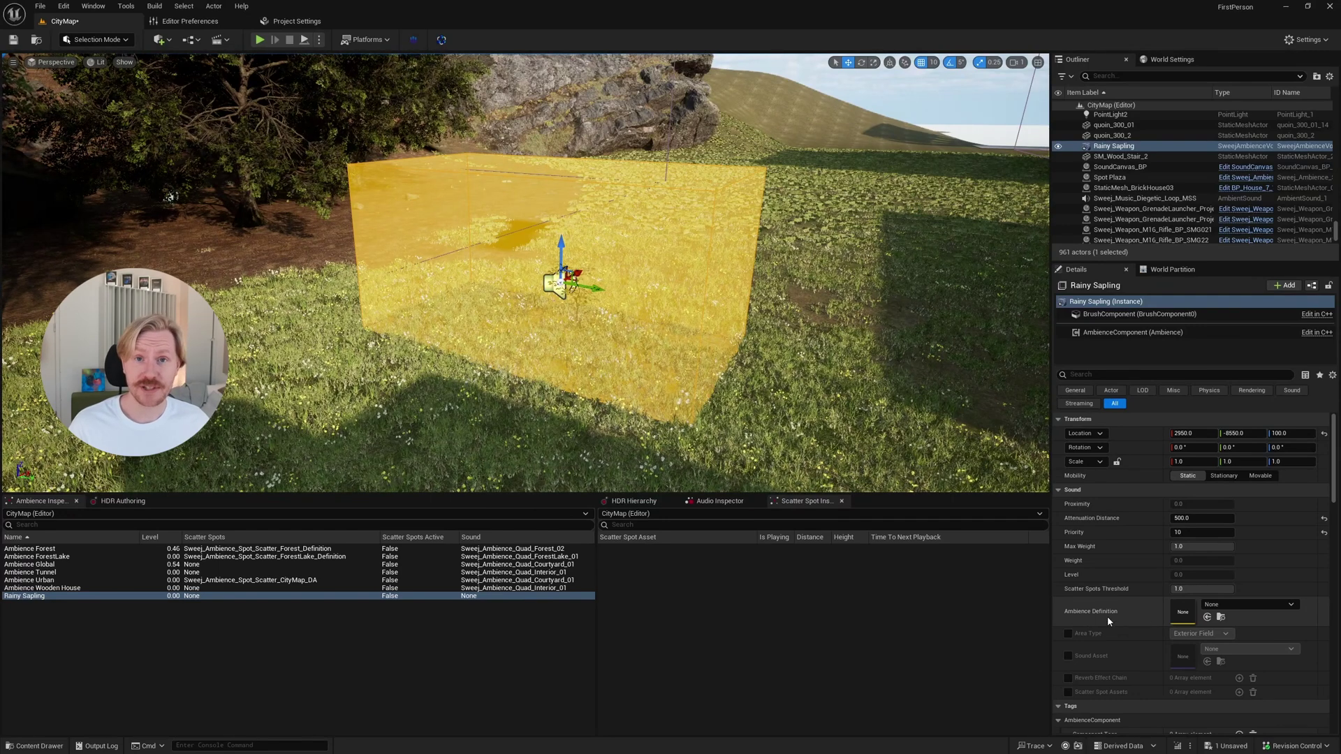
Step: Enable the Sound Asset override on Rainy Sapling and assign the Sweej_Ambience_Quad_Exterior-Rain_01 sound wave
click(1068, 656)
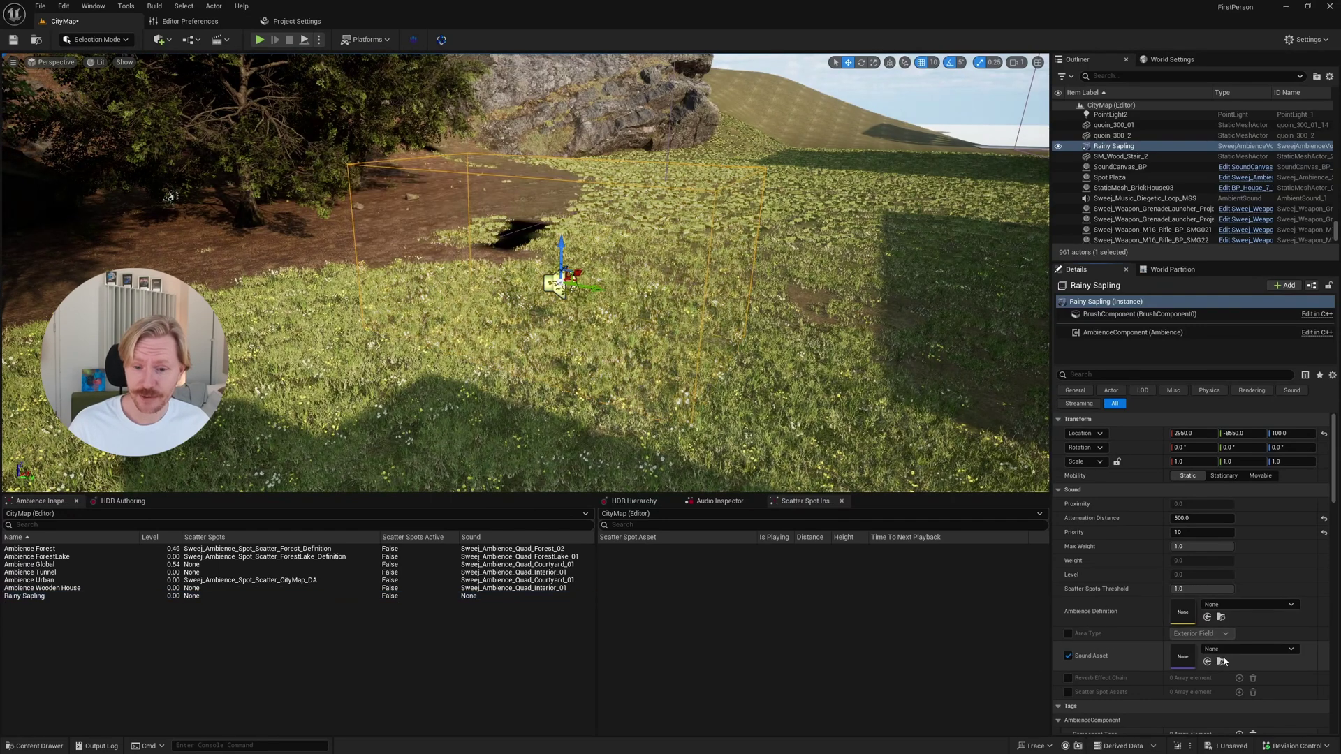
click(1241, 651)
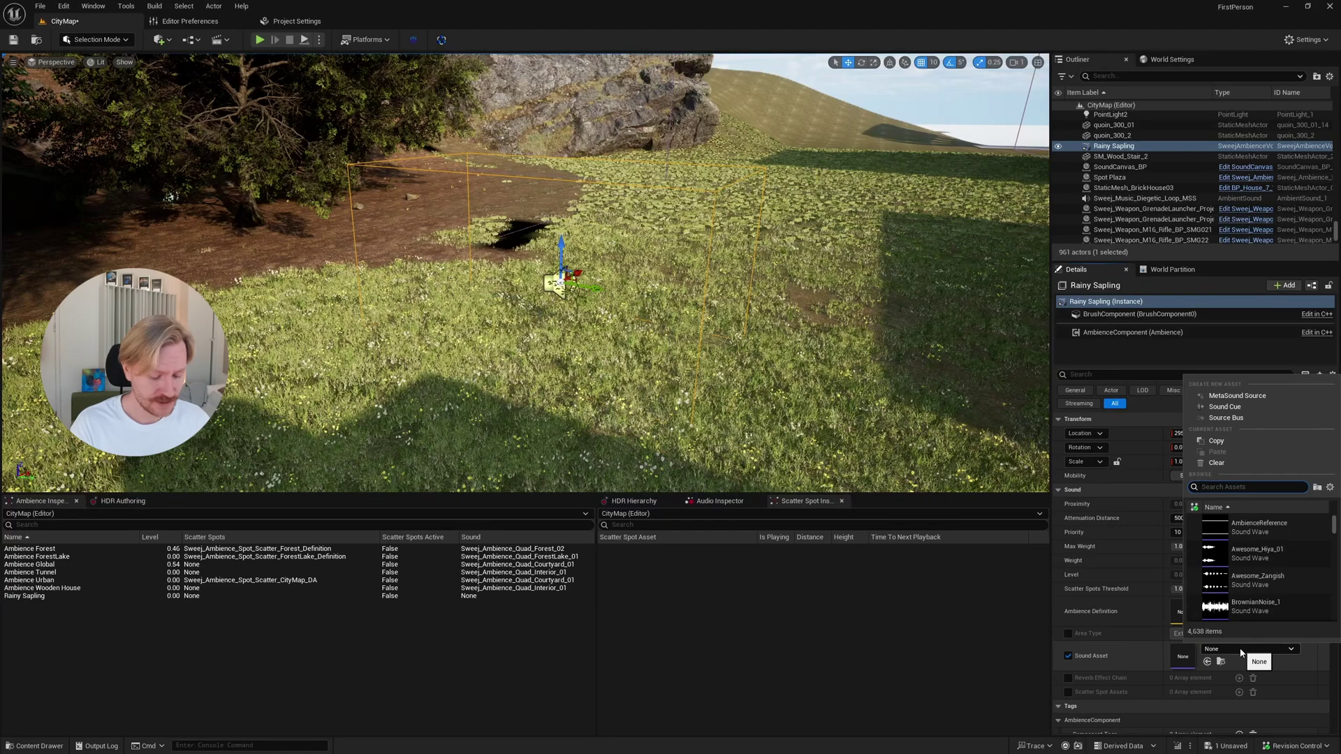
text(rain 01)
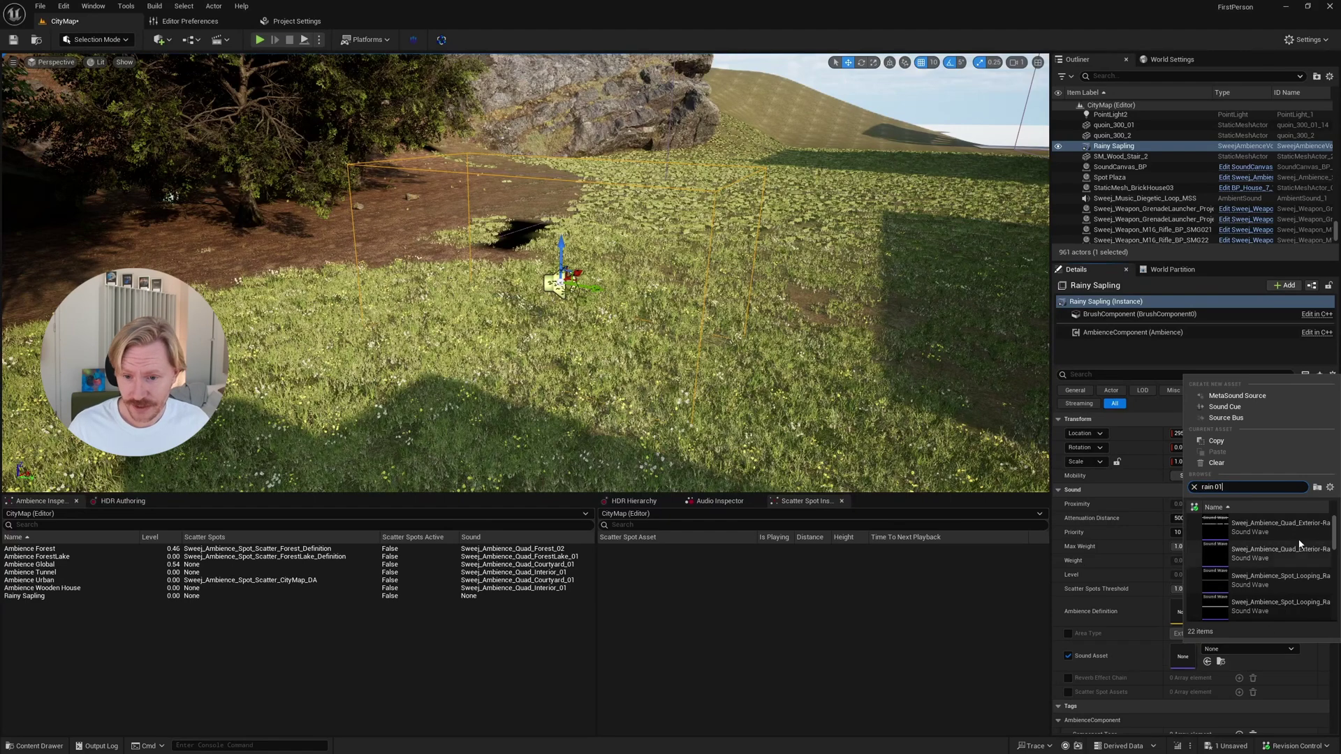
click(1294, 532)
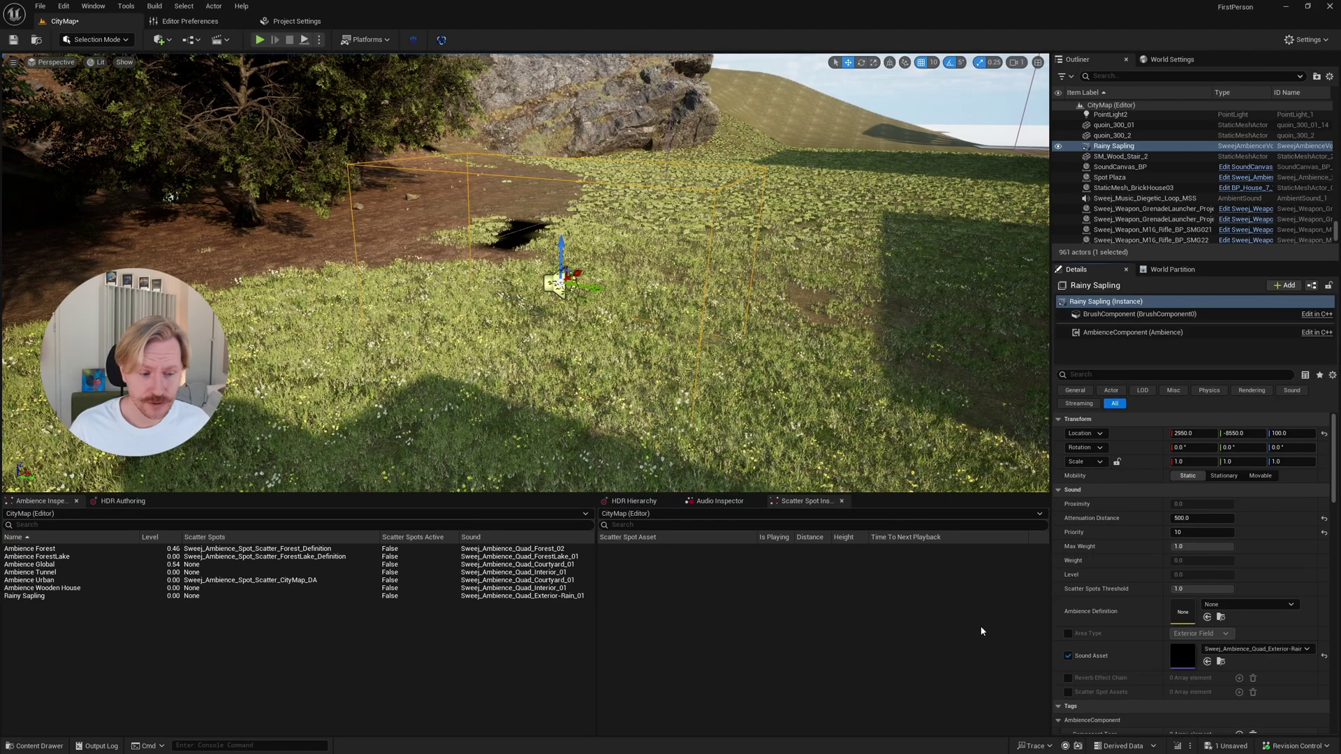
Step: Fly into and back out of the Rainy Sapling volume to check how the ambience levels crossfade
right_drag(803, 391, 807, 454)
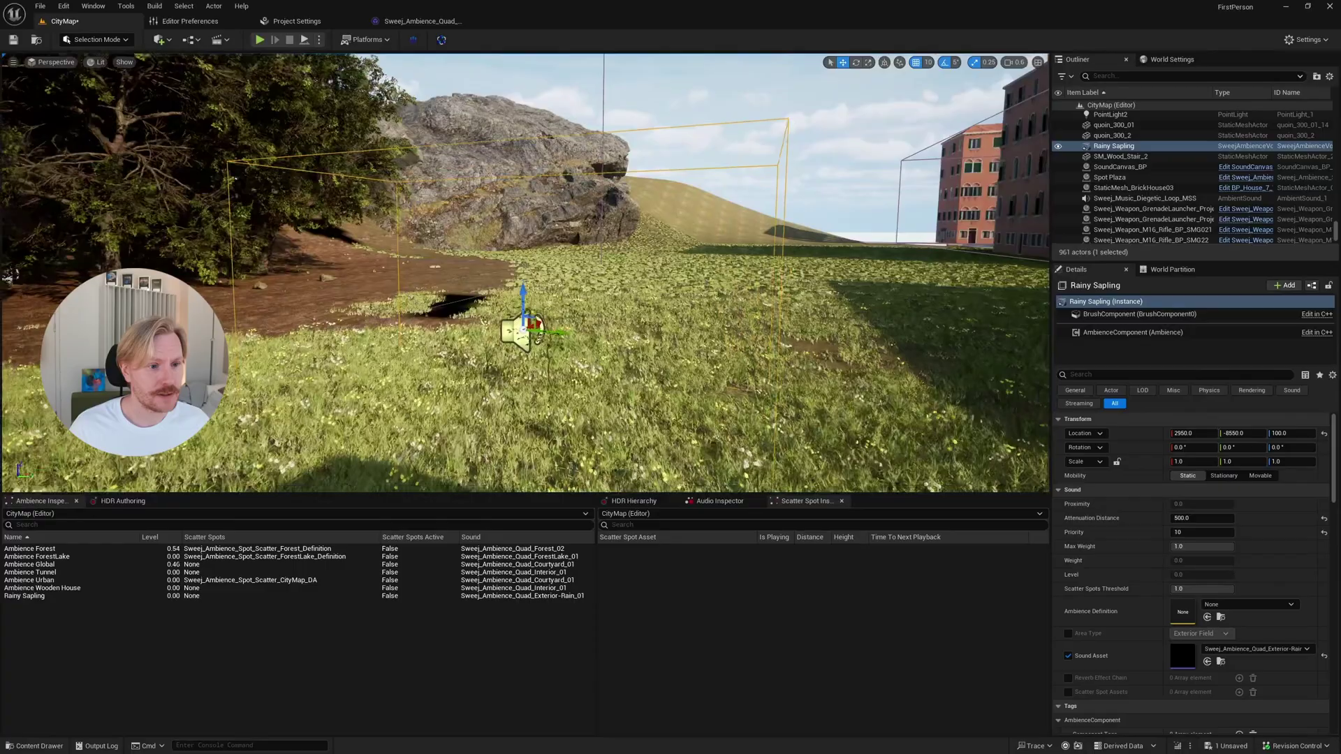
key(w)
right_drag(670, 279, 646, 283)
key(s)
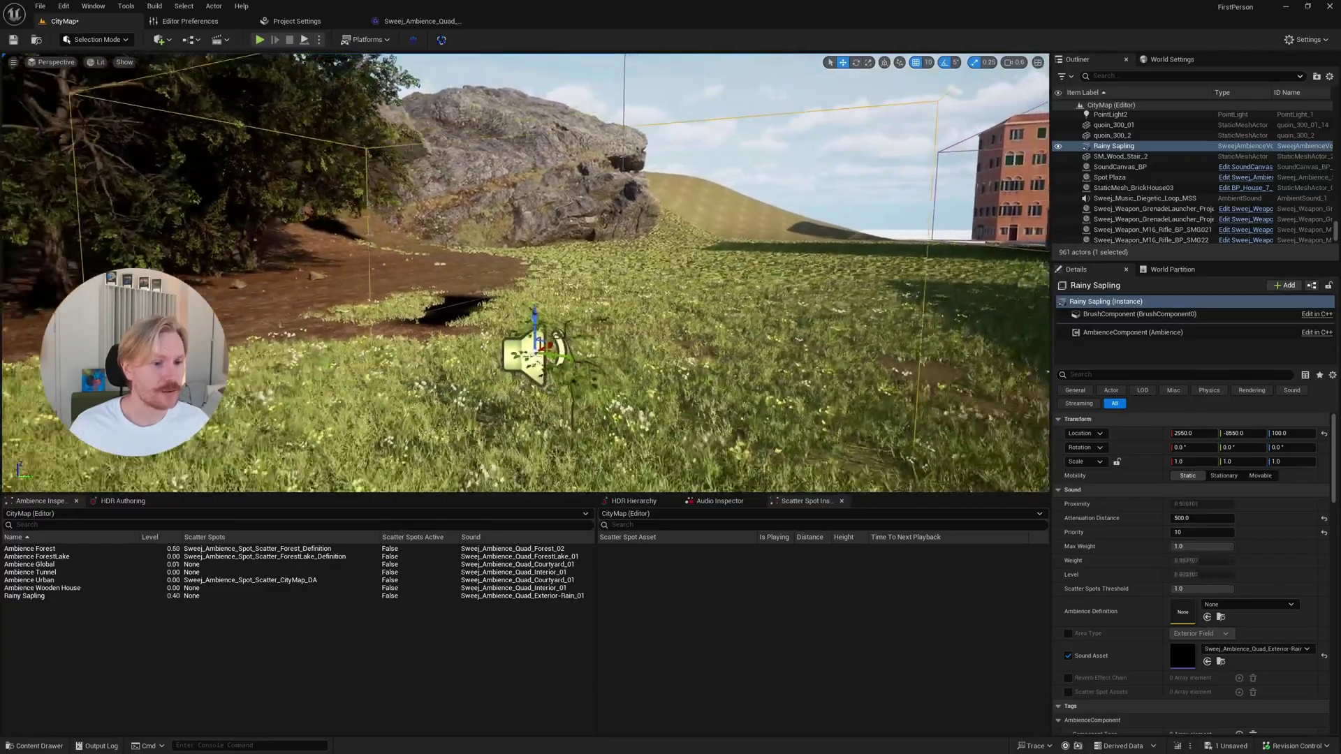
key(w)
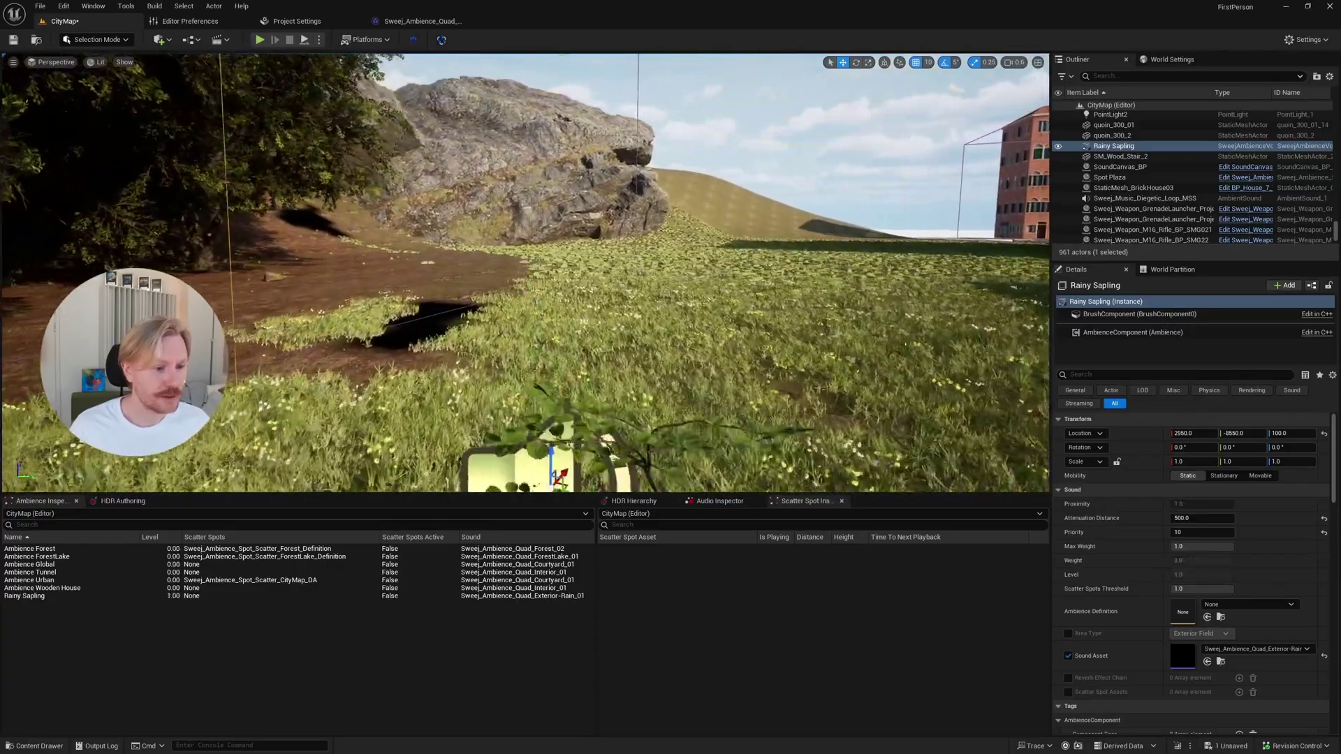
key(s)
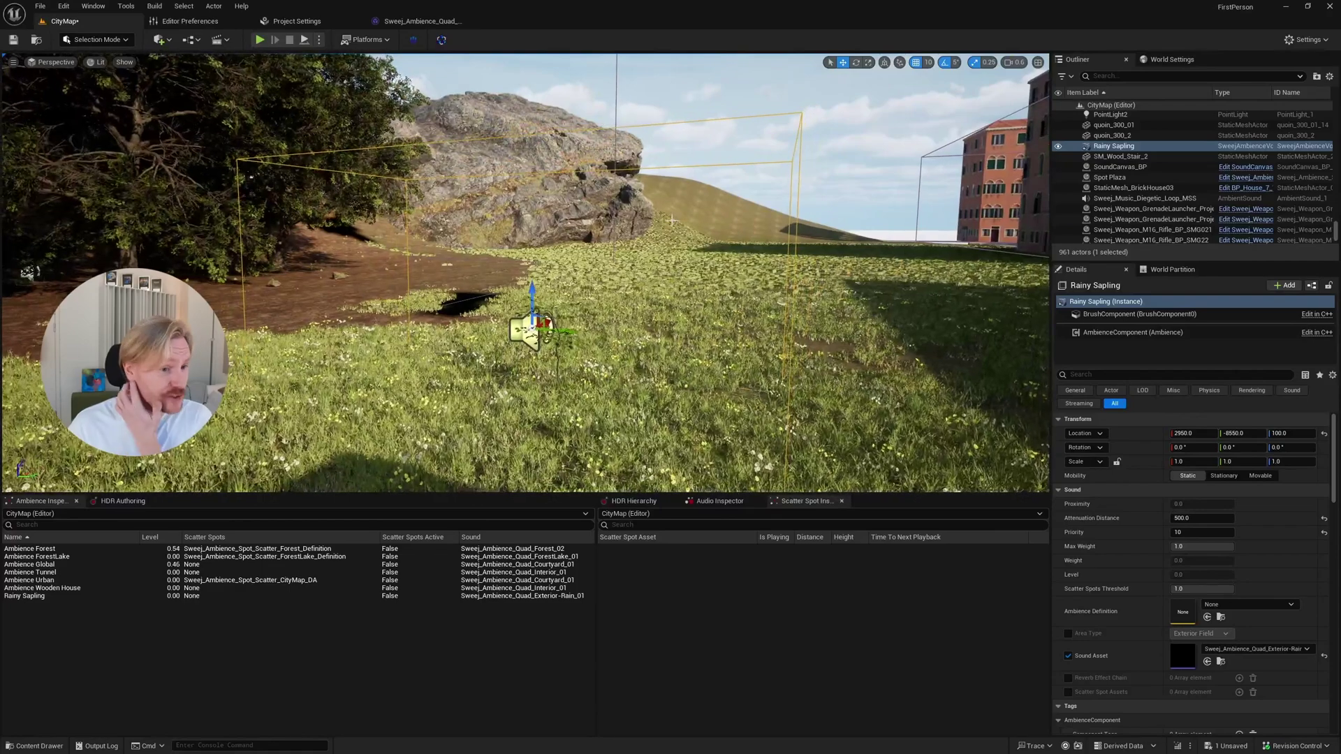
Step: Enable Scatter Spot Assets on Rainy Sapling, add one element and create a new scatter spot asset for it named ThunderSpots
click(1068, 691)
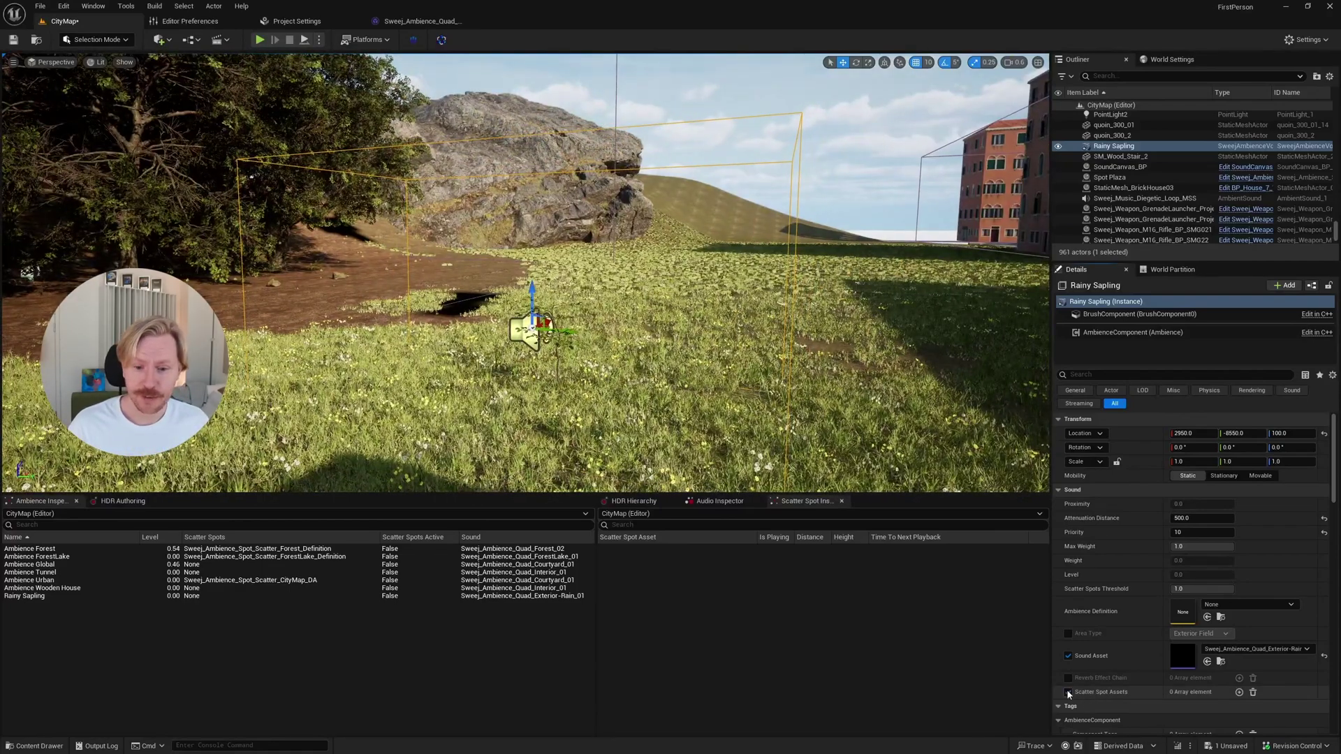
click(1240, 692)
scroll(1208, 601, down, 1)
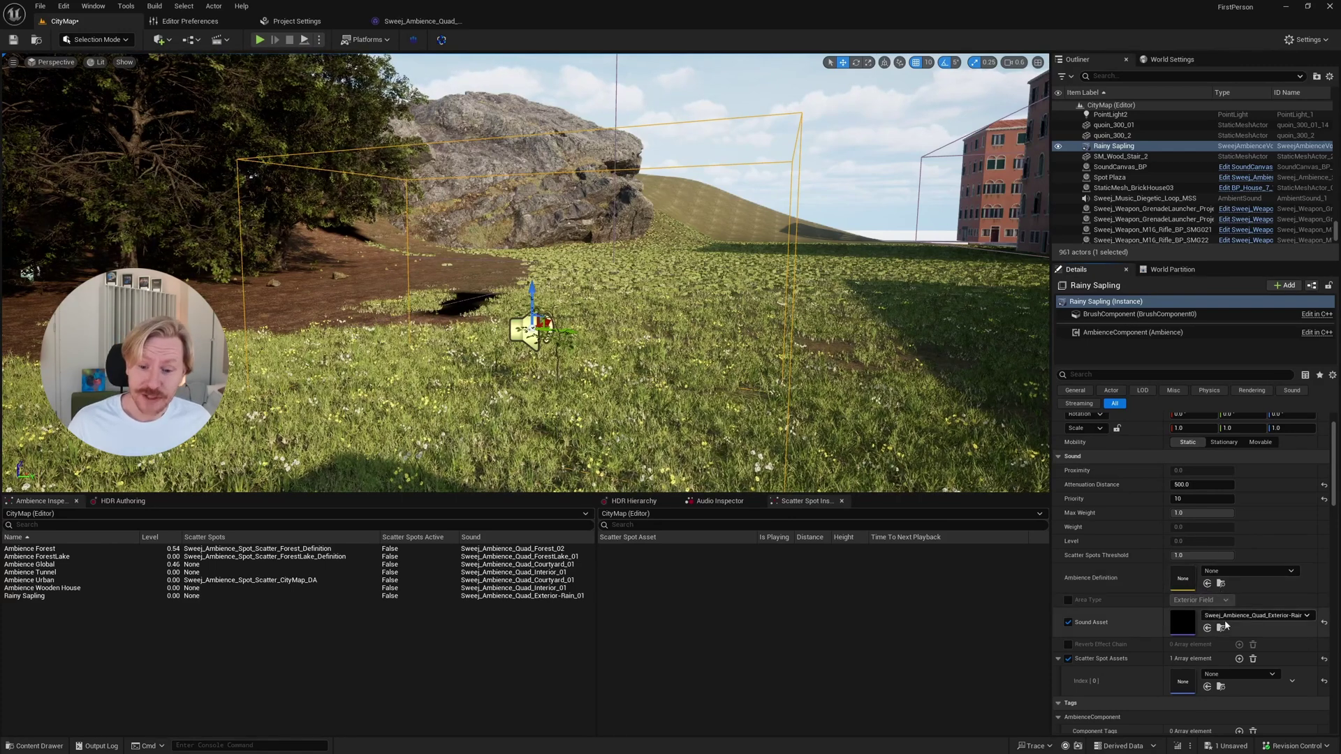
click(1237, 674)
click(1252, 442)
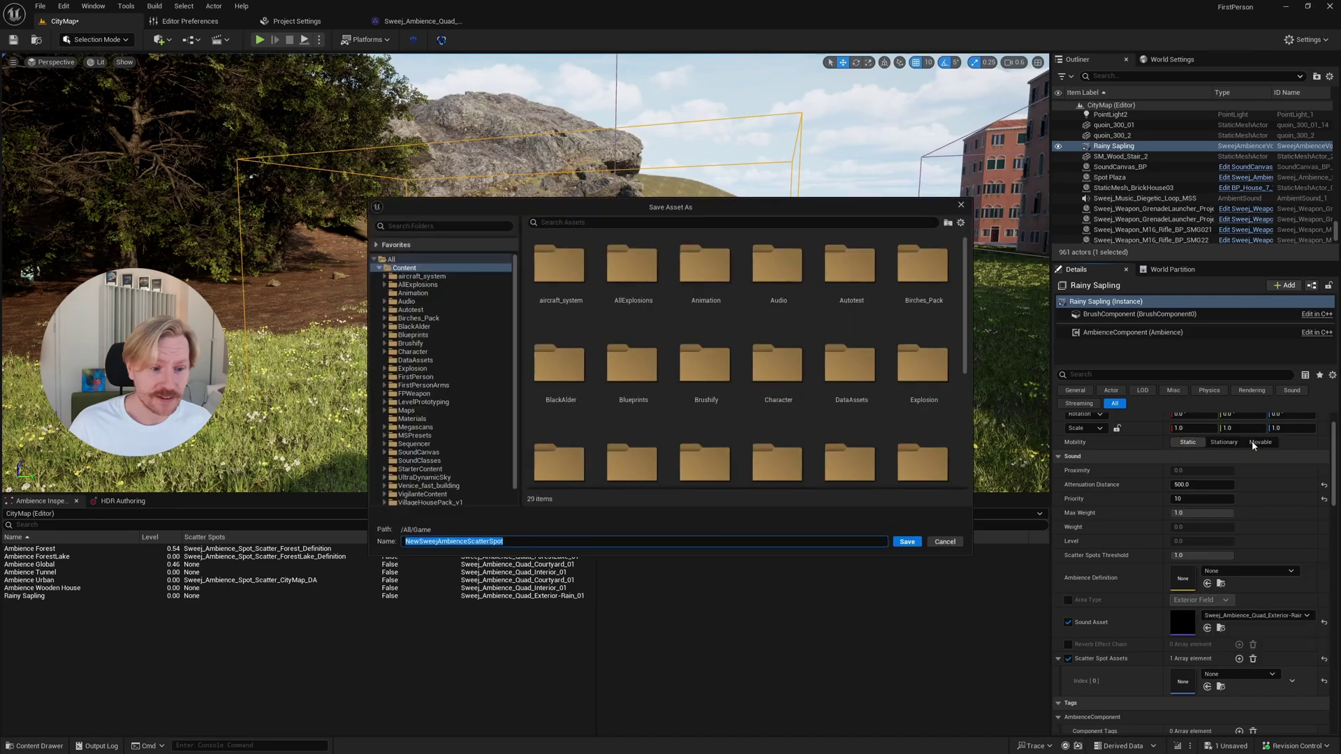
text(ThunderSpots)
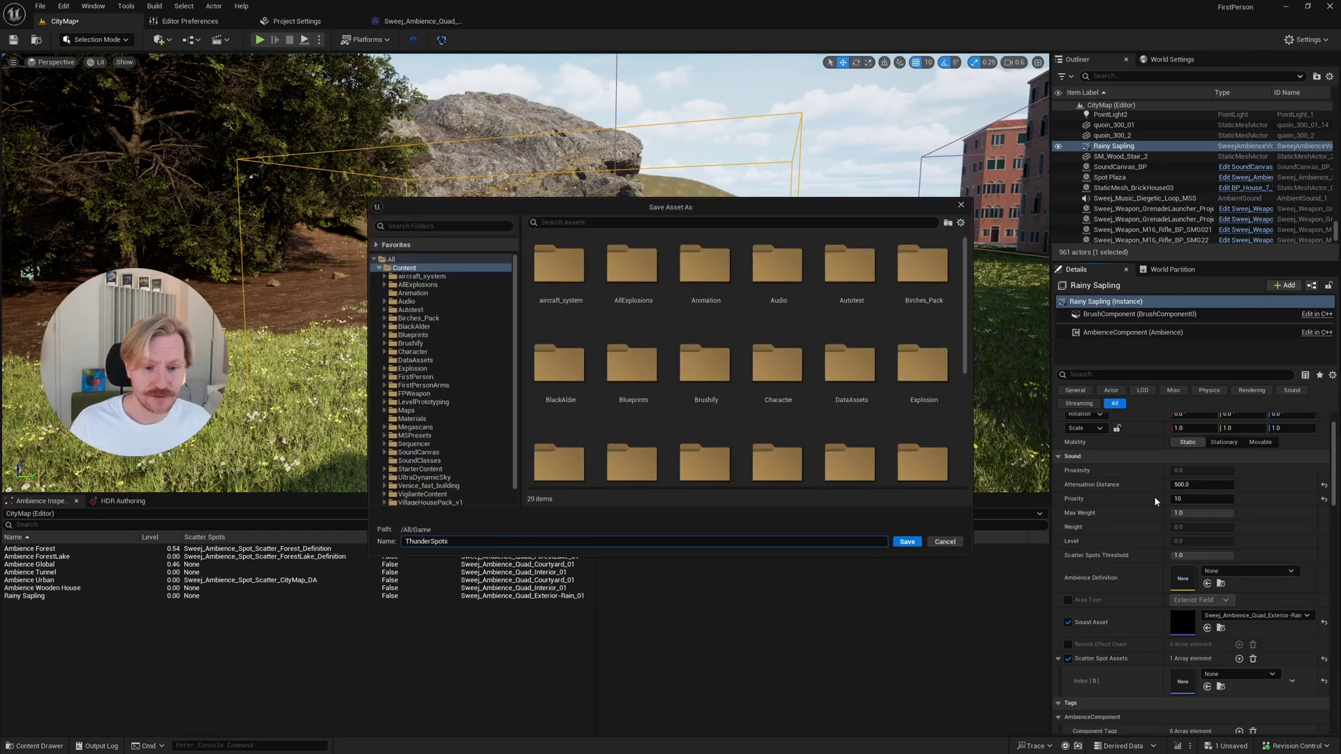
click(919, 543)
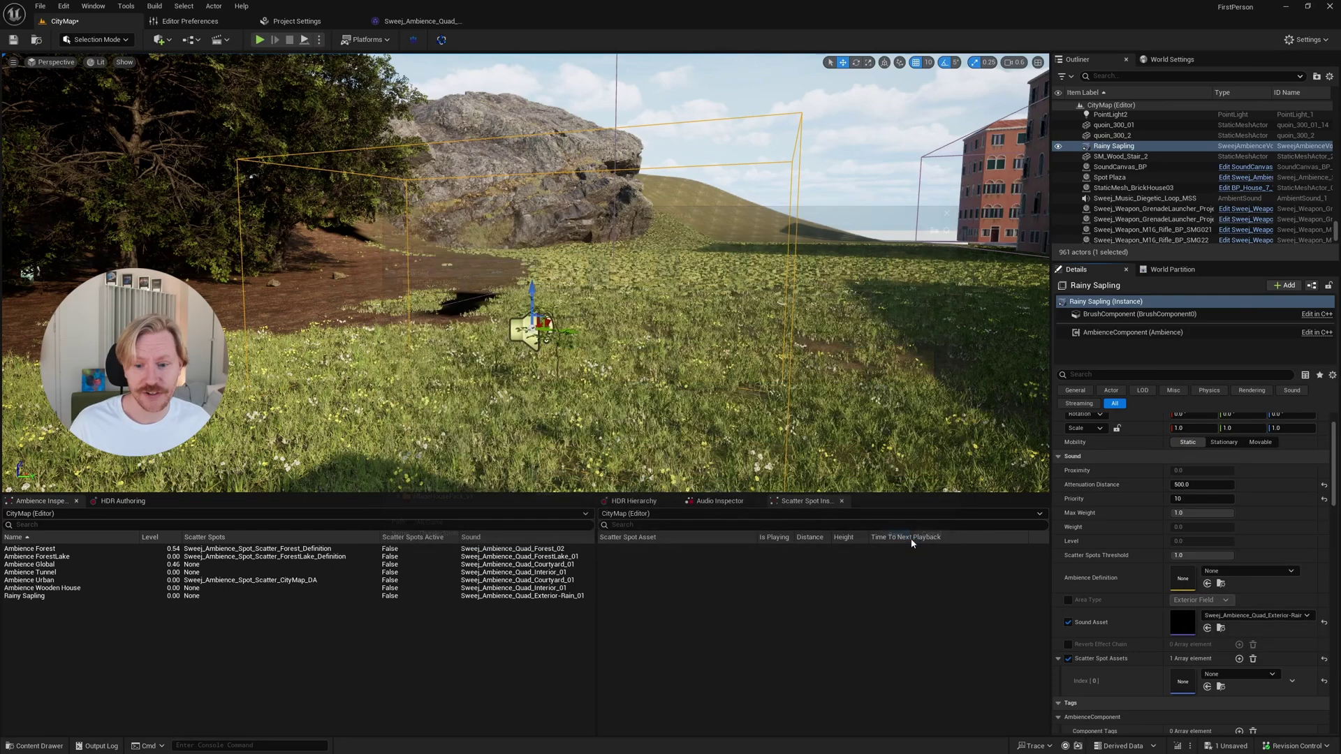
Step: Open the ThunderSpots asset and add one element to its Scatter Spots array
double_click(1180, 684)
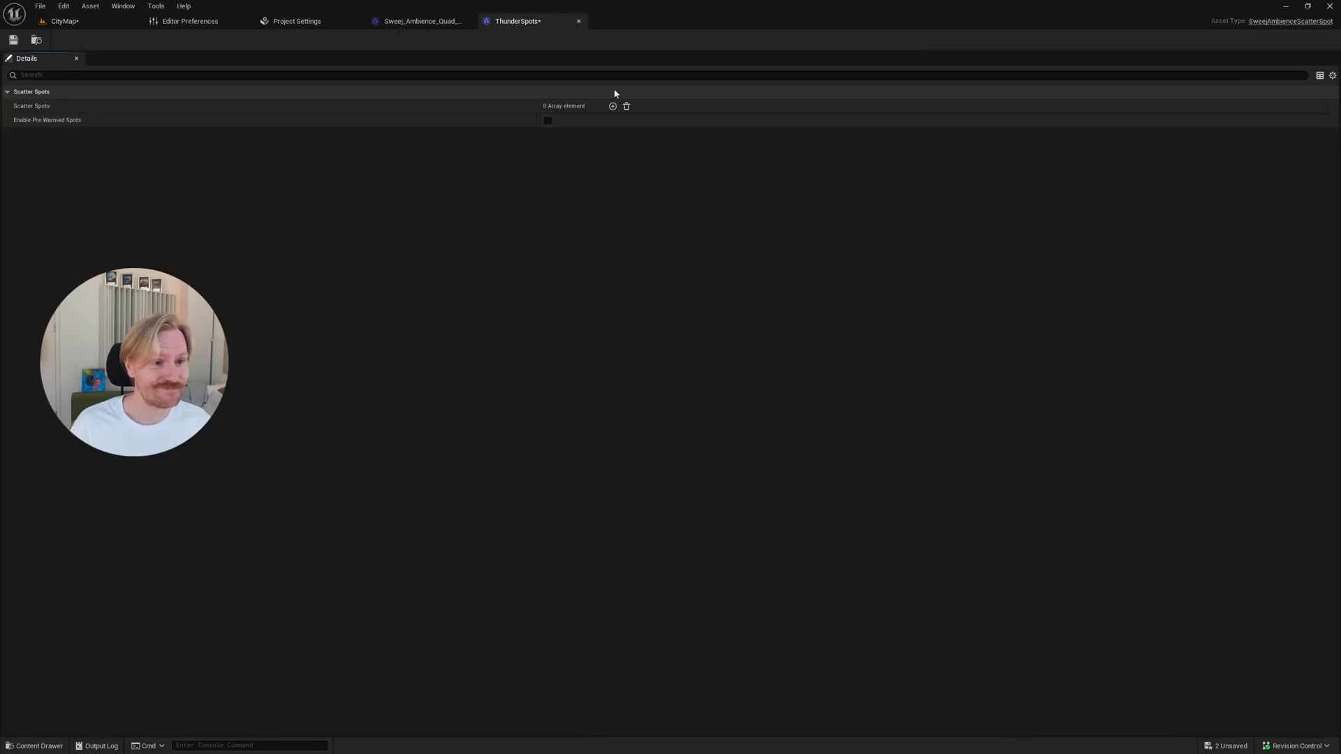
click(612, 106)
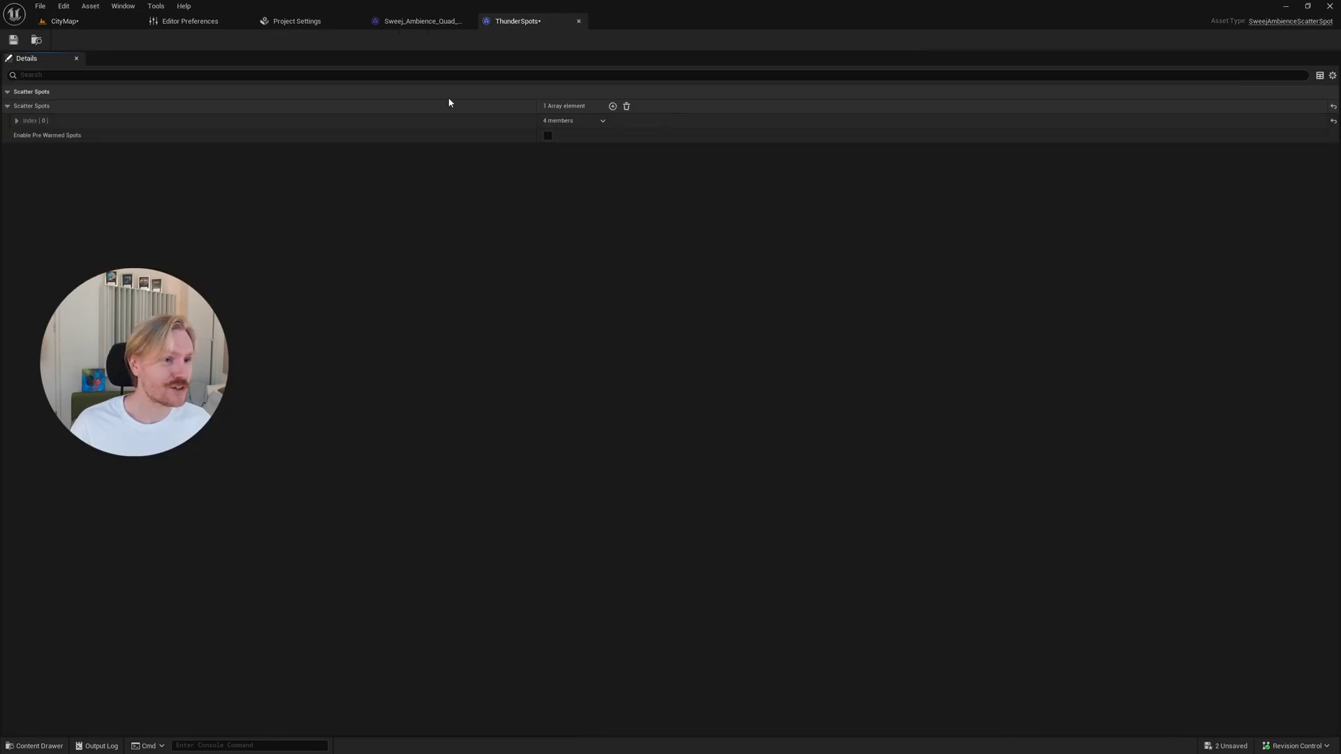
Step: Clear the Scatter Spots array in ThunderSpots, add one fresh element and expand its settings
click(627, 107)
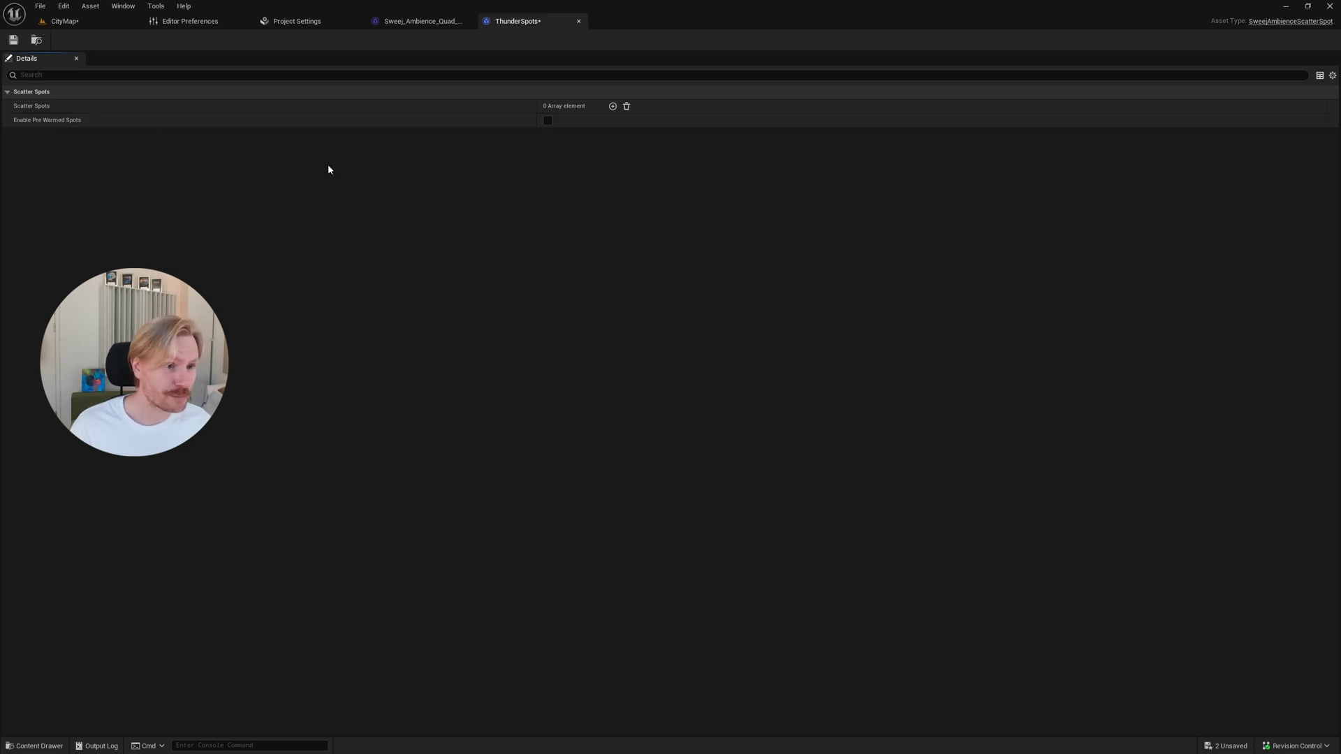
click(613, 107)
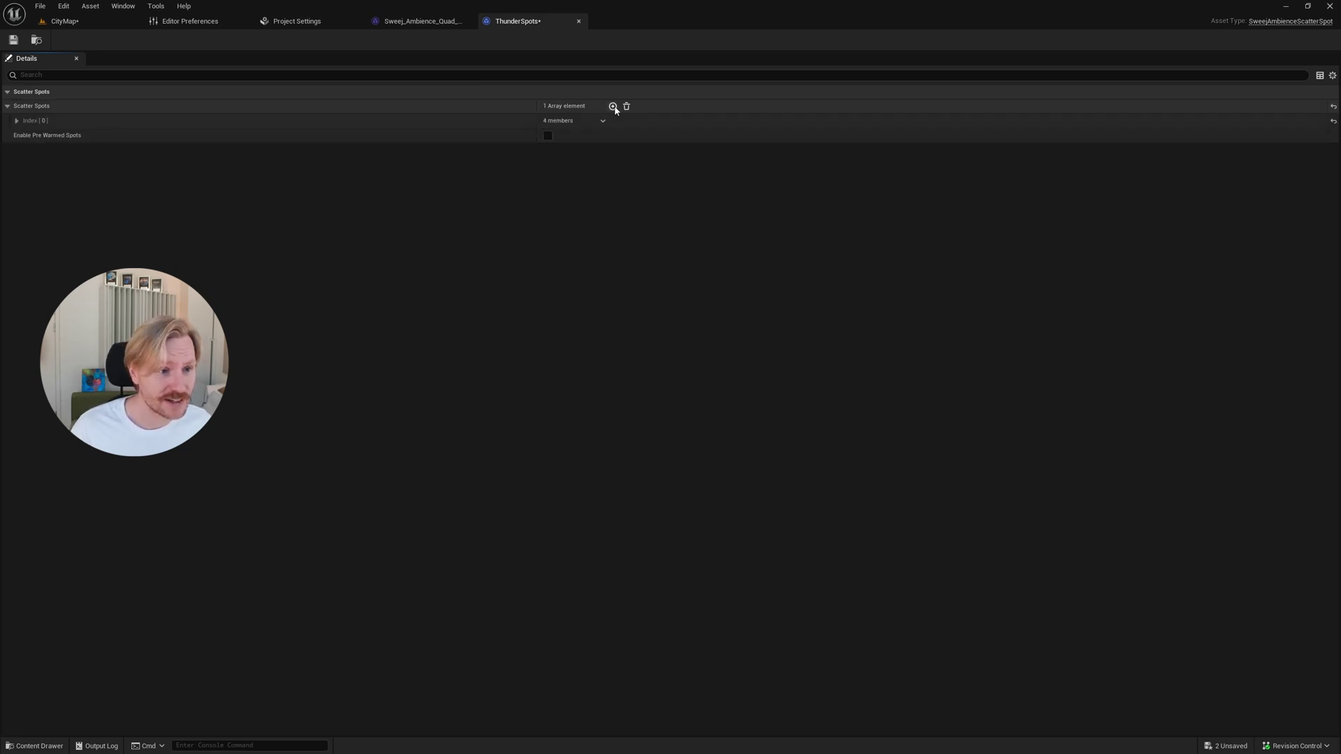
click(17, 121)
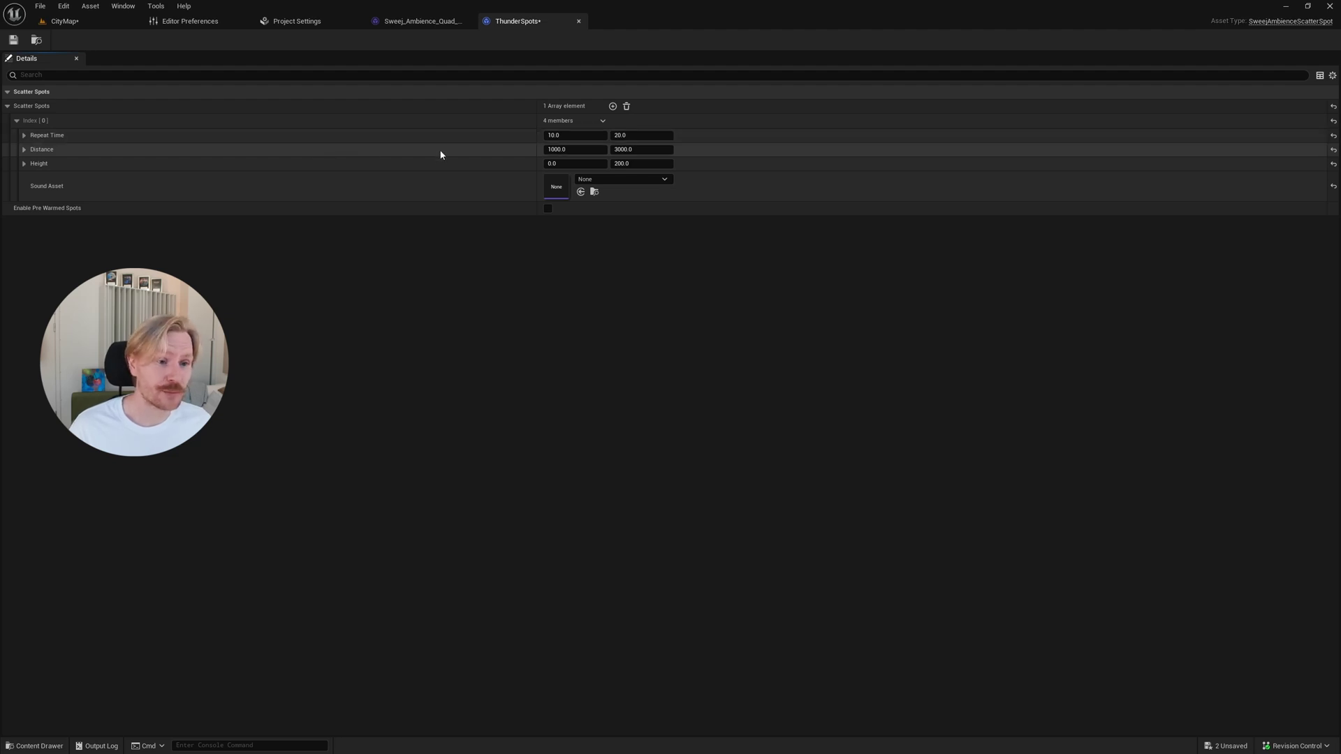
Step: Set the thunder spot's Distance range to 10000–30000 and its Height range to 5000–10000
click(572, 152)
text(10000)
click(621, 150)
click(621, 150)
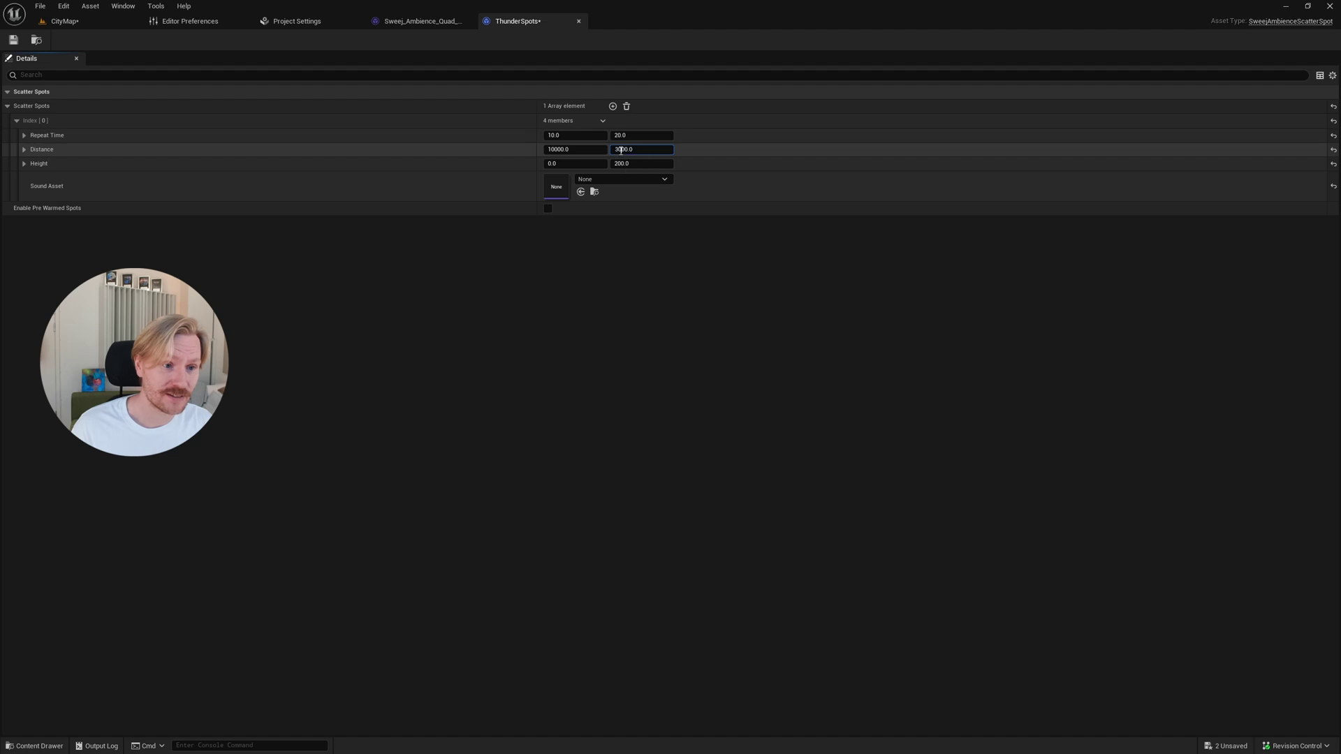
click(686, 150)
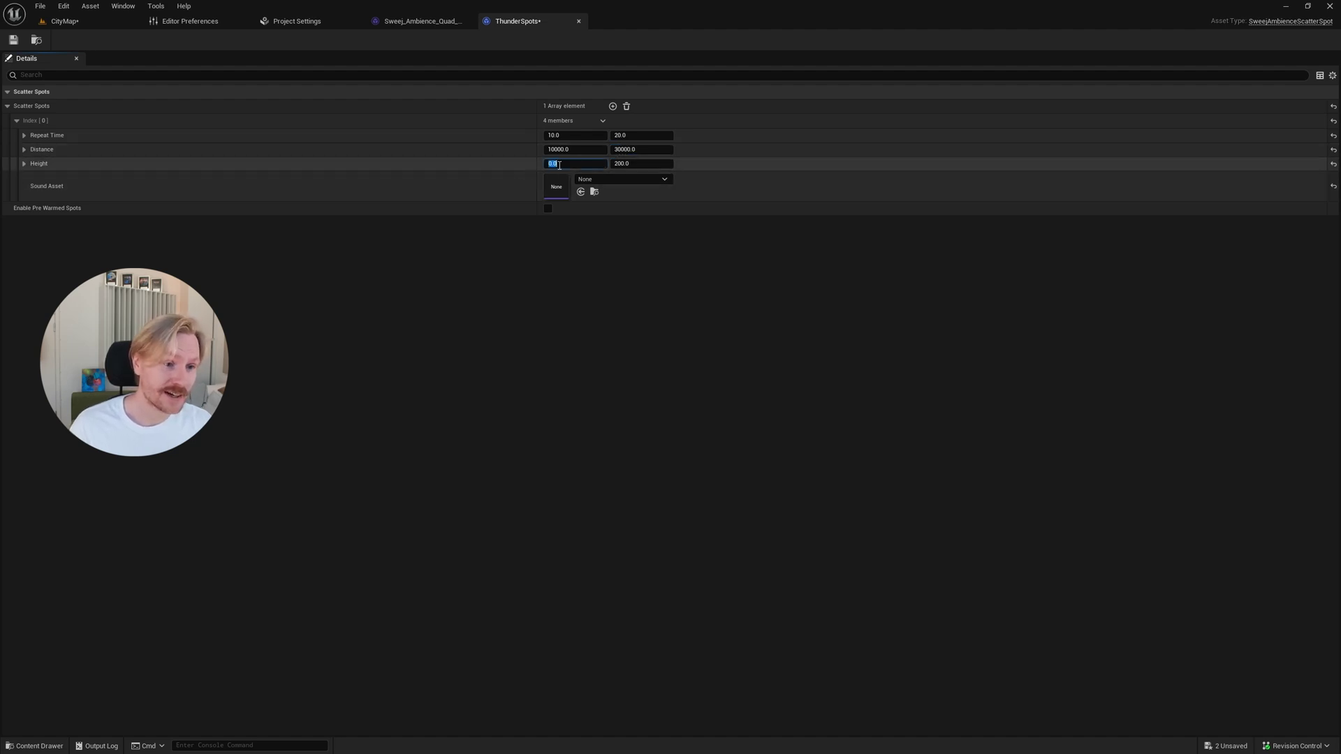
text(5000)
click(665, 165)
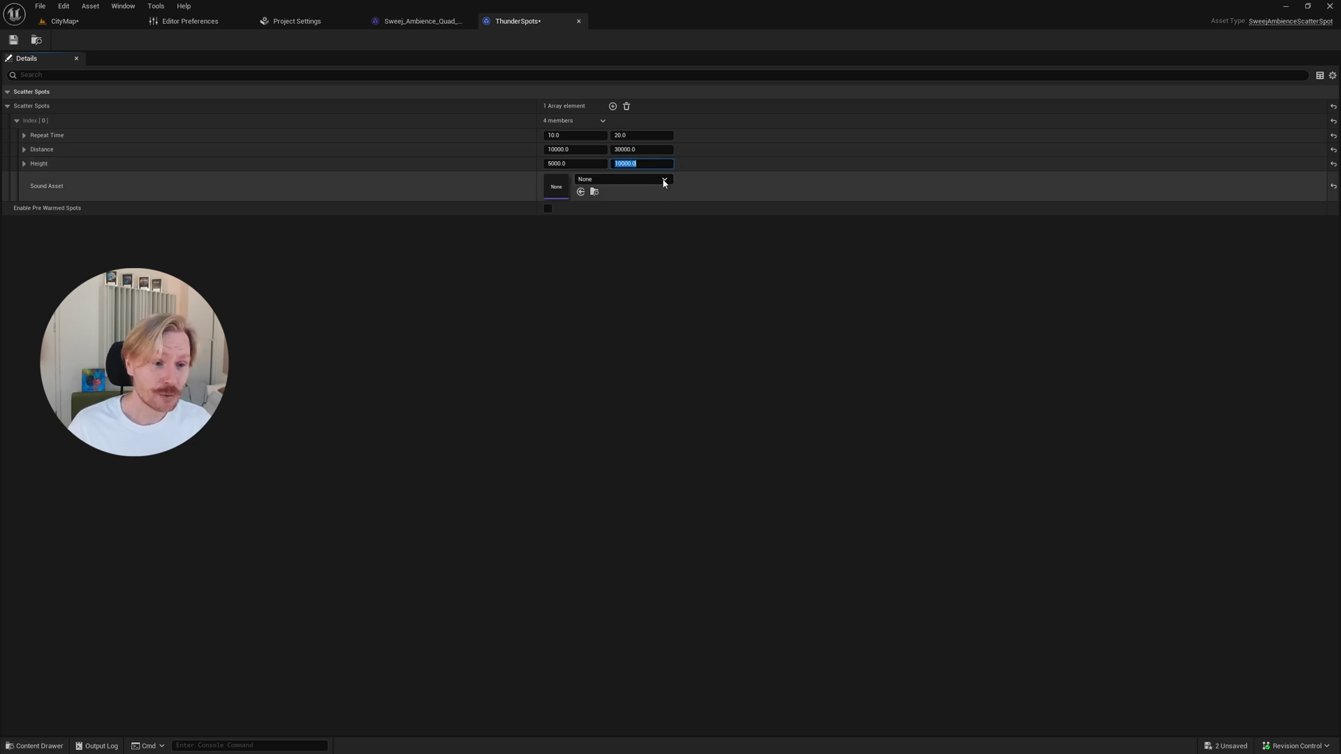
Step: Find the thunder MetaSound sources, assign the Sweej_Ambience_Spot_Scatter_Thunder_Rumble one as the Sound Asset and save ThunderSpots
click(663, 180)
text(thunder mss)
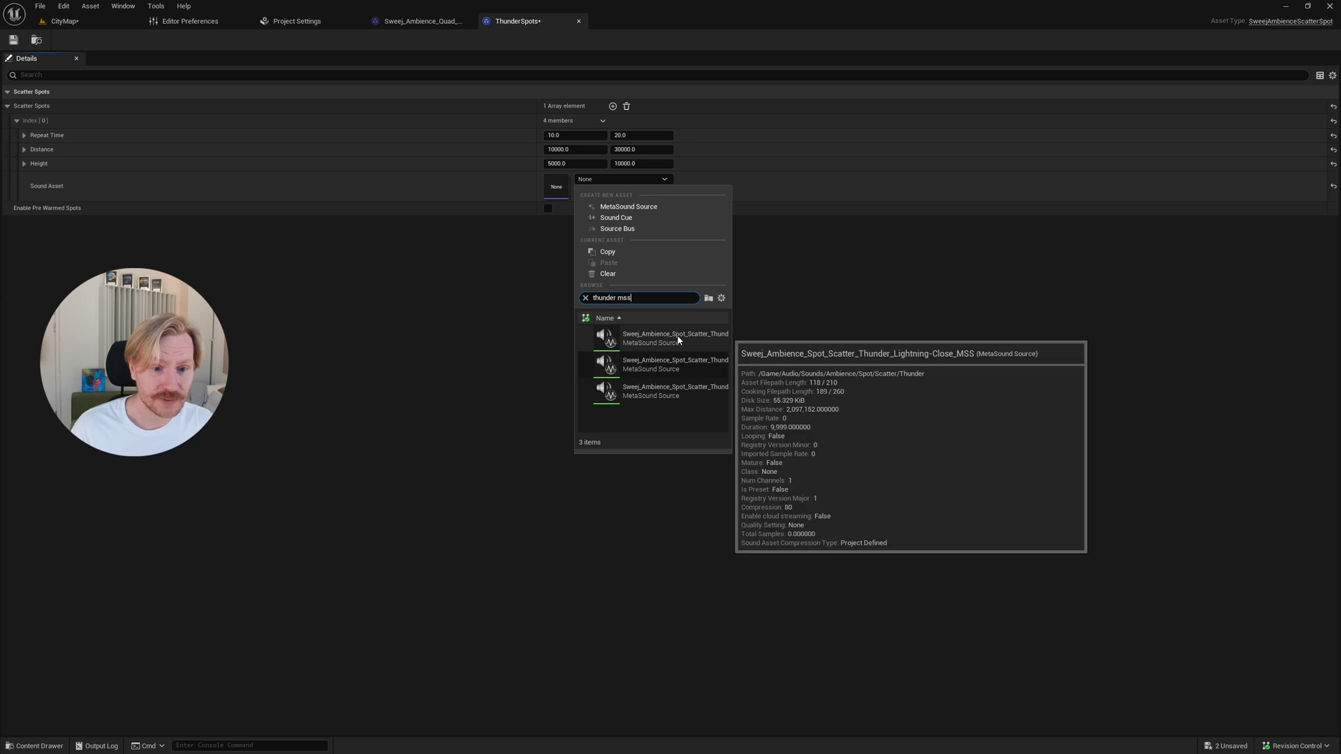
click(684, 386)
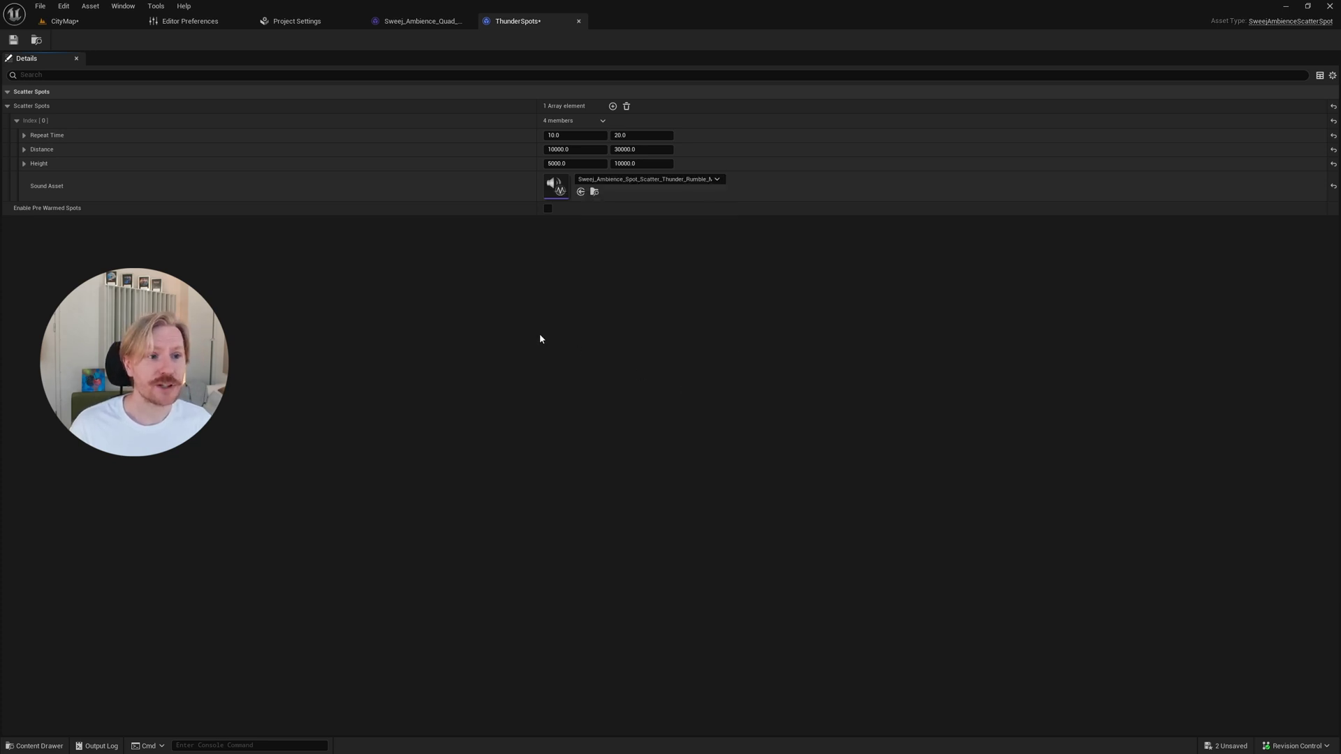
click(13, 40)
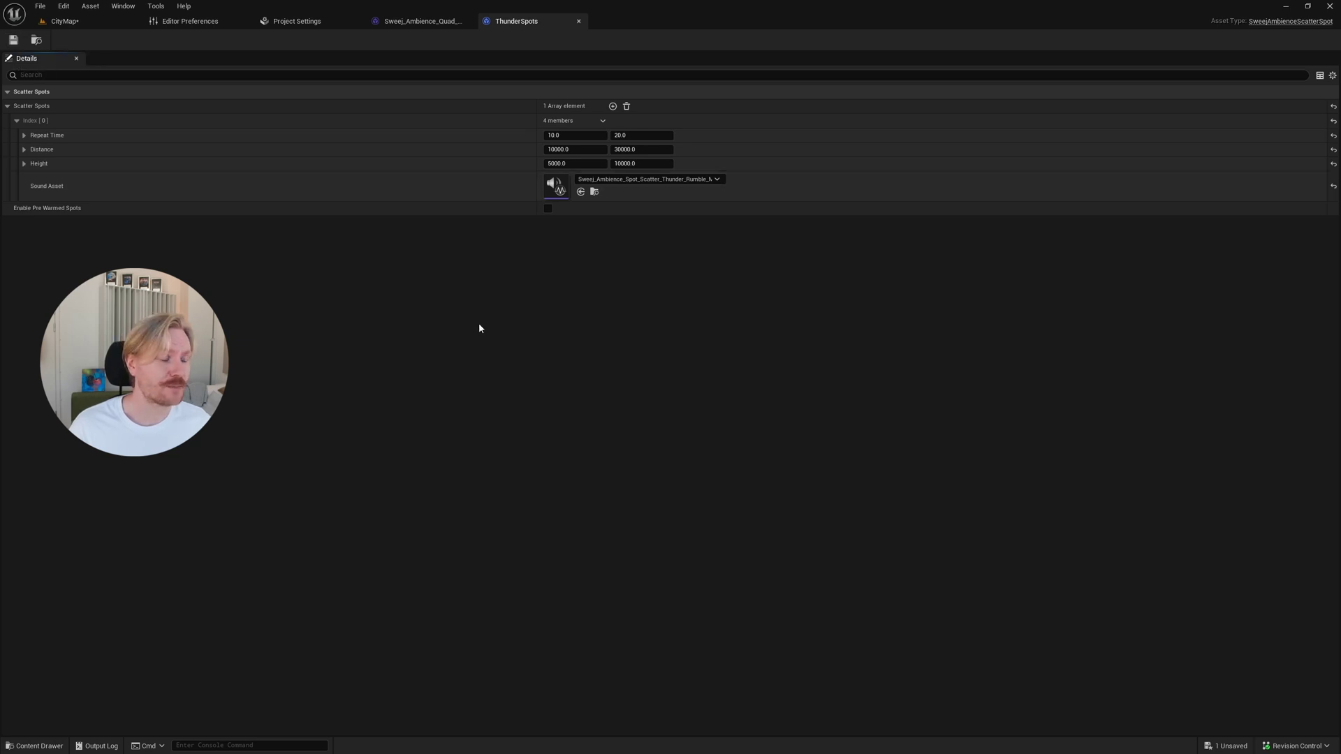
Step: Fly into and out of the Rainy Sapling volume in CityMap to check when ThunderSpots activates in the Scatter Spot Inspector
click(87, 21)
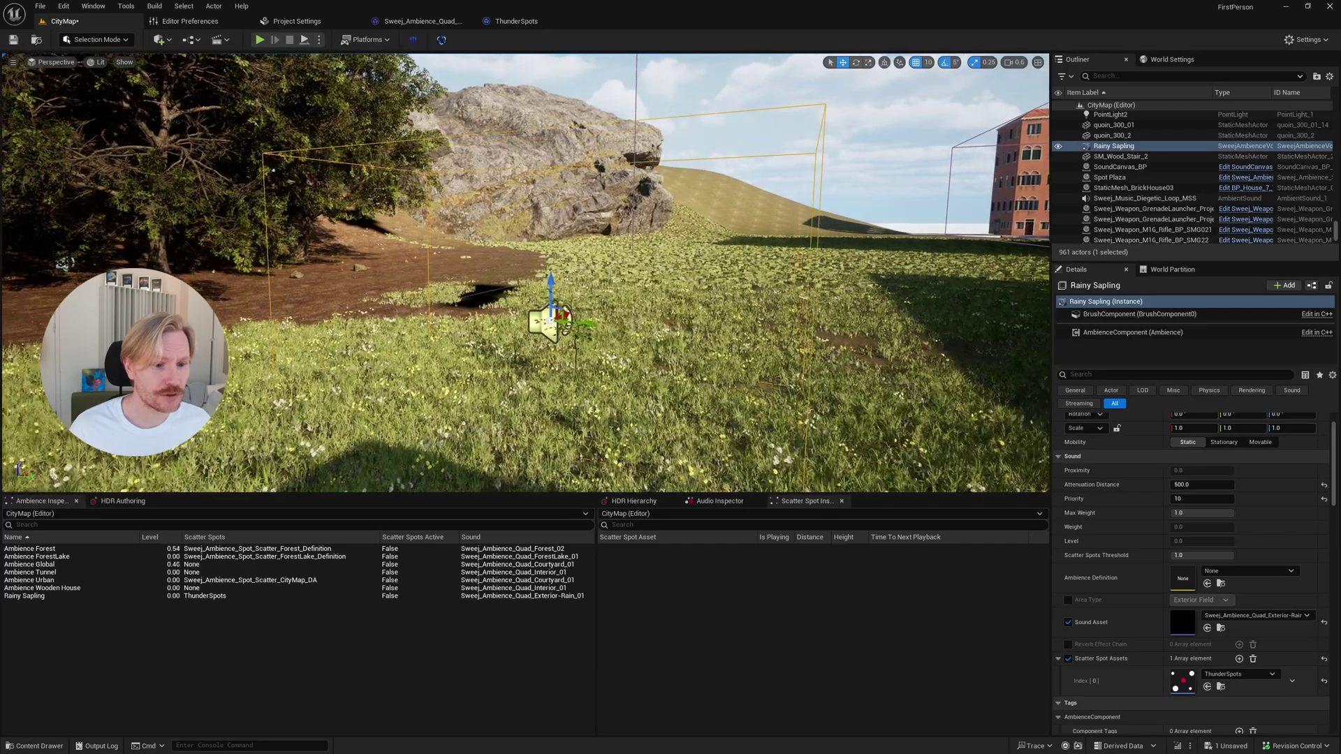
key(w)
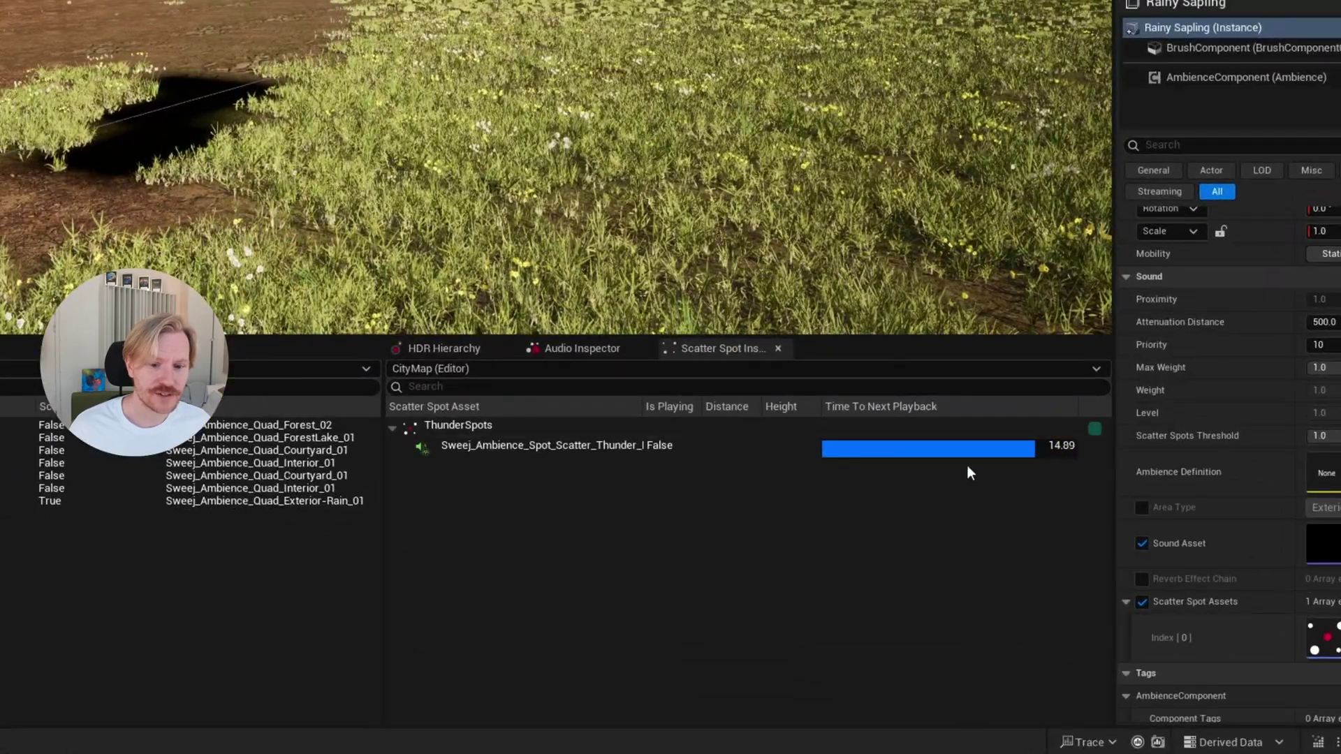
key(s)
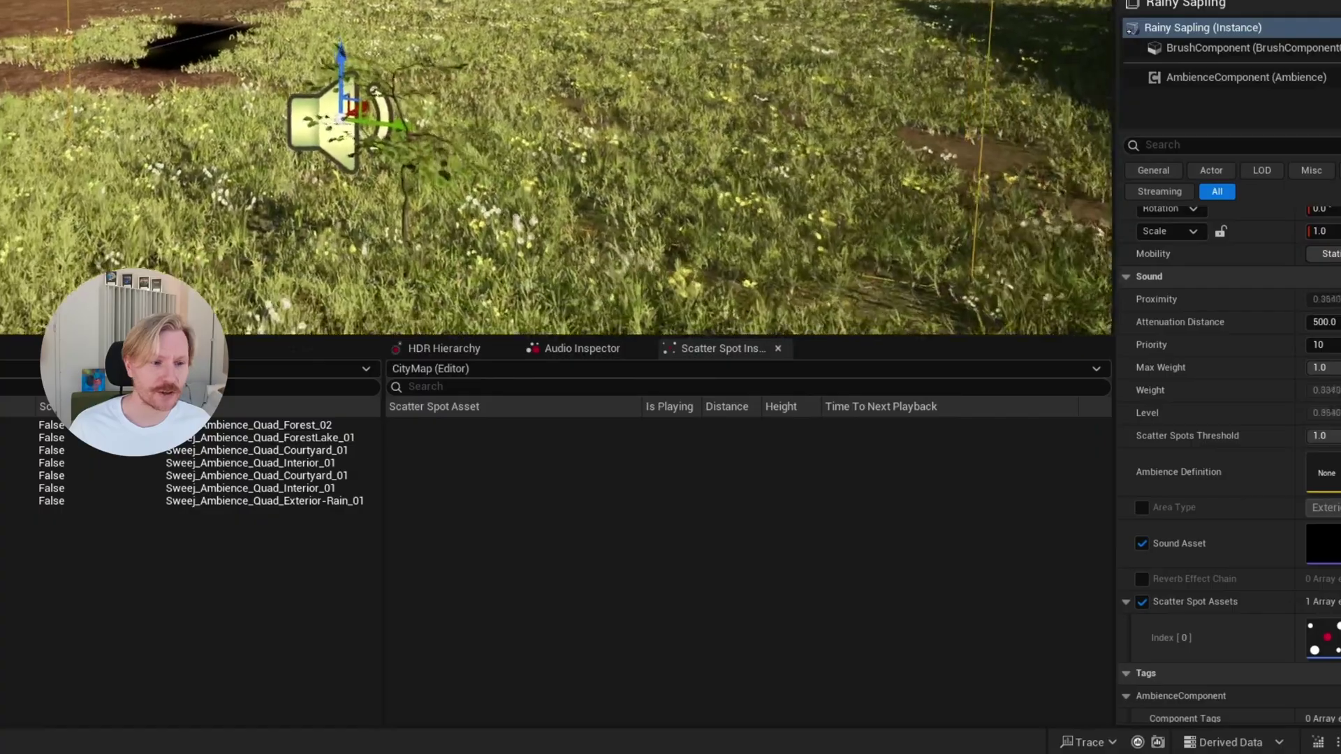
key(w)
key(s)
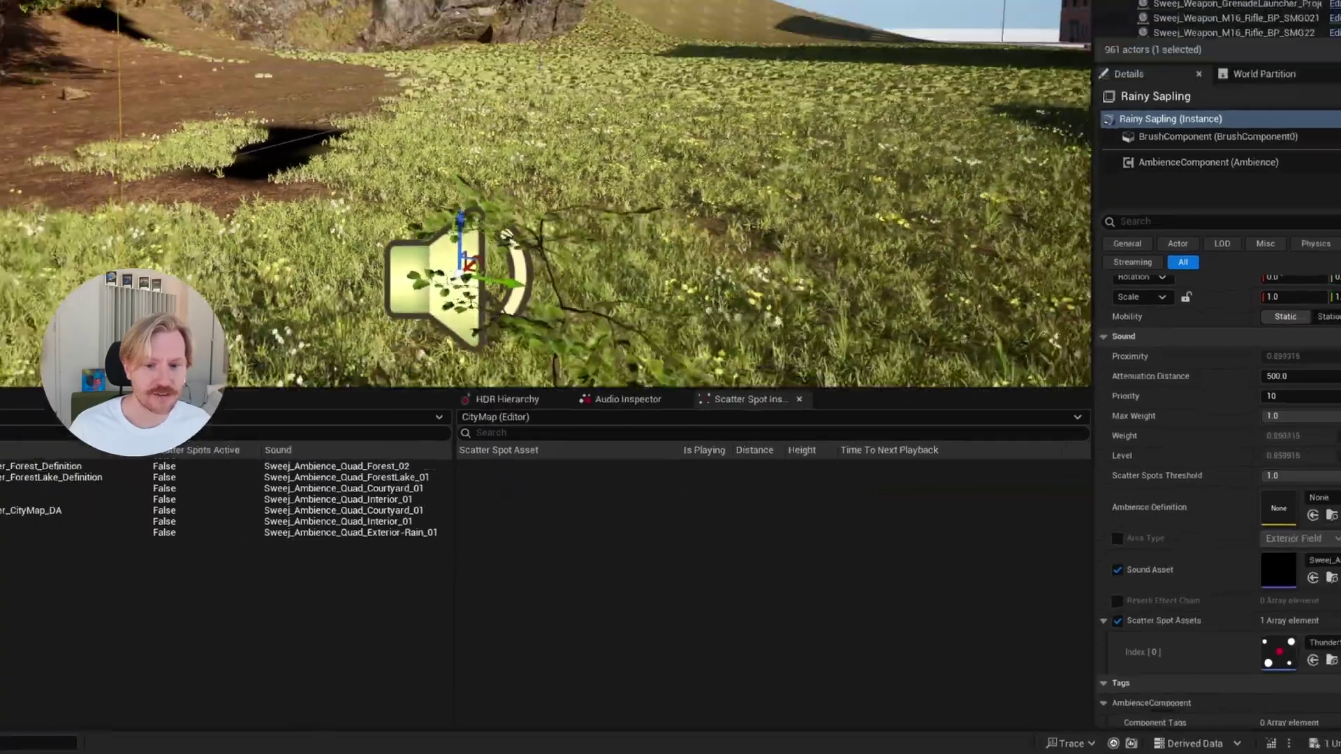
key(w)
key(s)
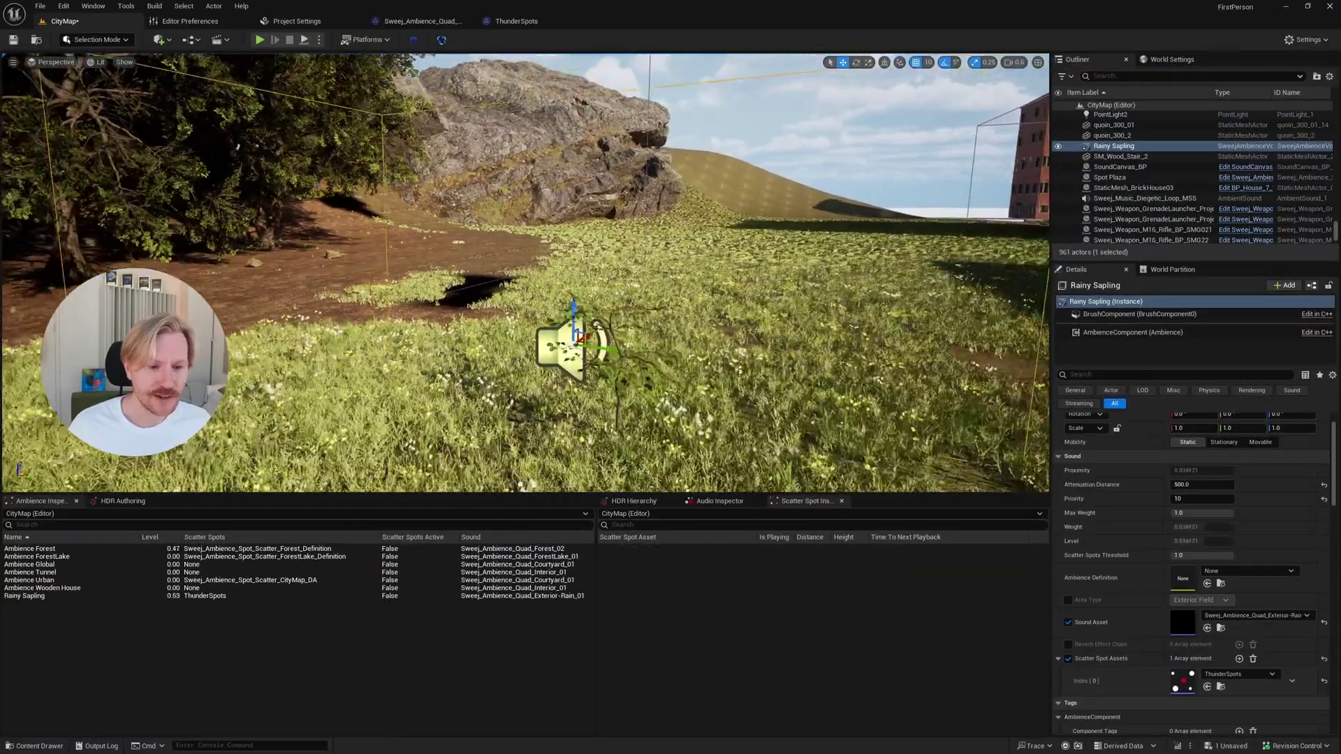
key(s)
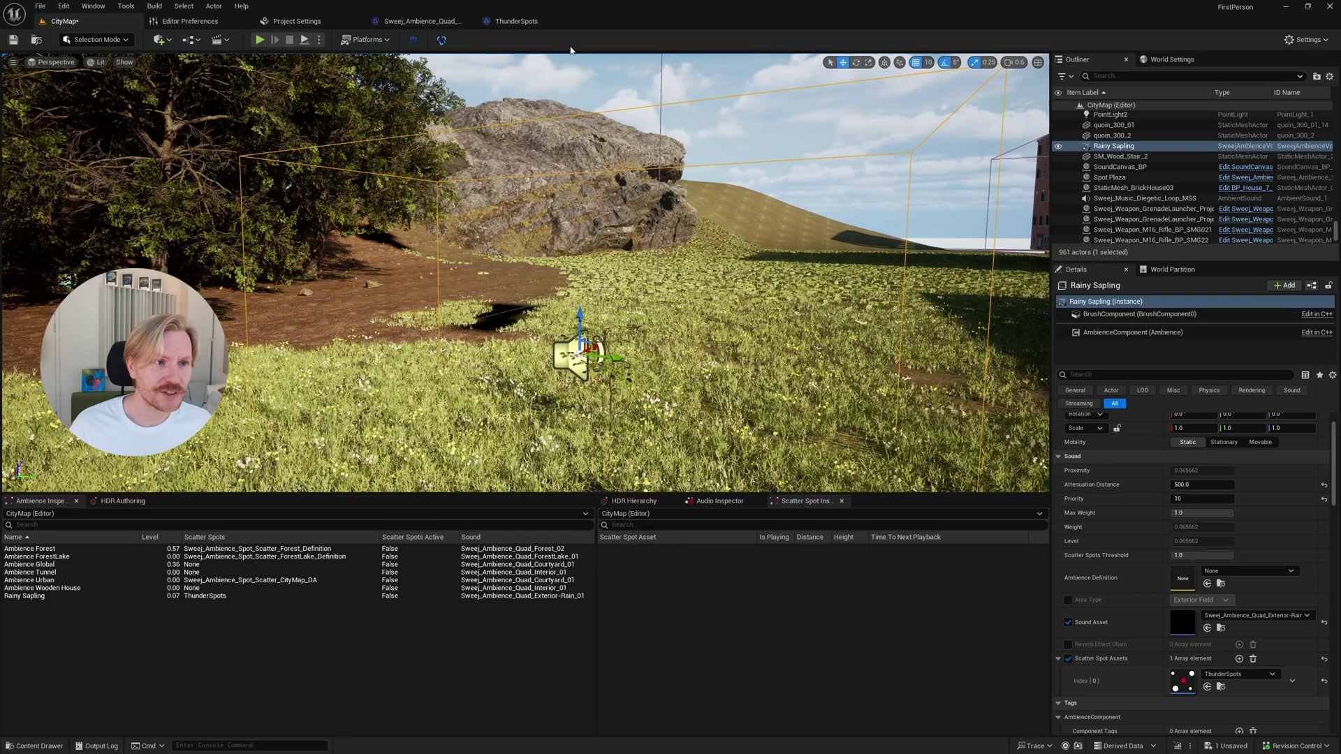
Step: Enable Pre Warmed Spots in ThunderSpots and fly back into the Rainy Sapling volume in CityMap to test it
click(520, 21)
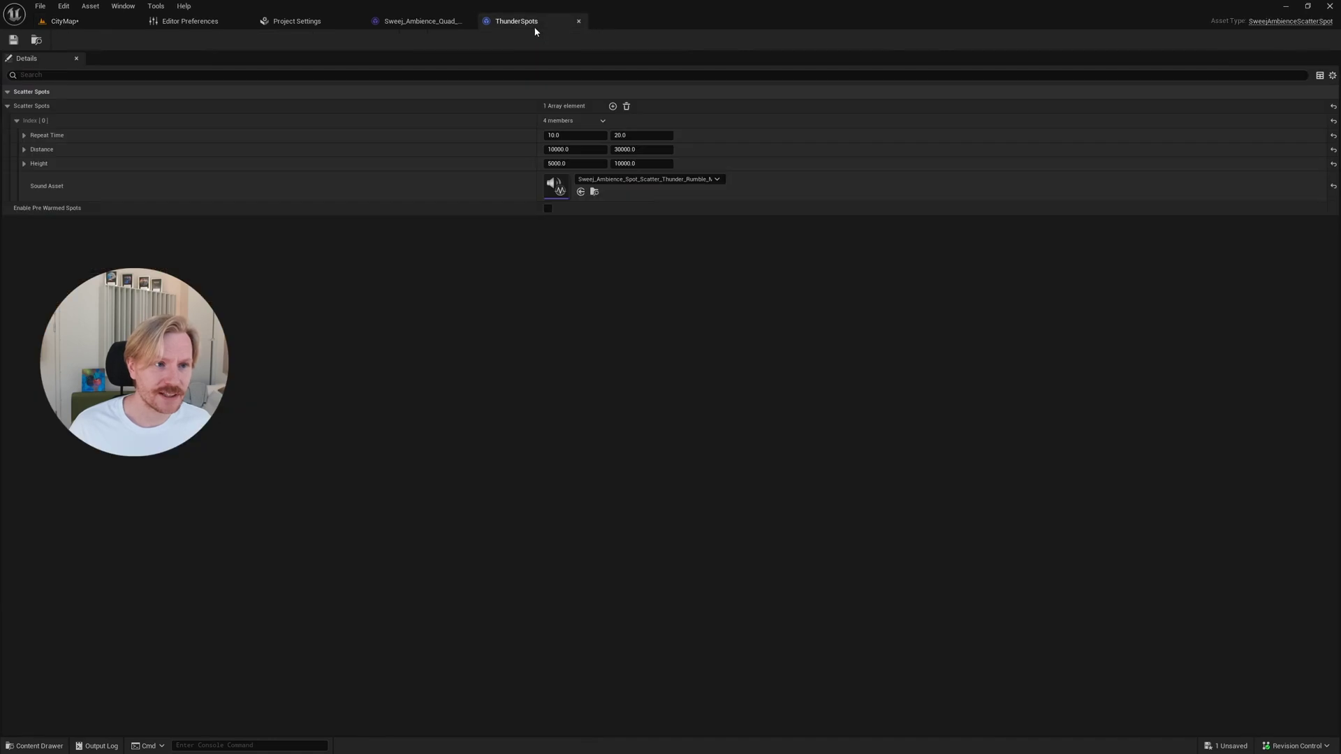
click(548, 209)
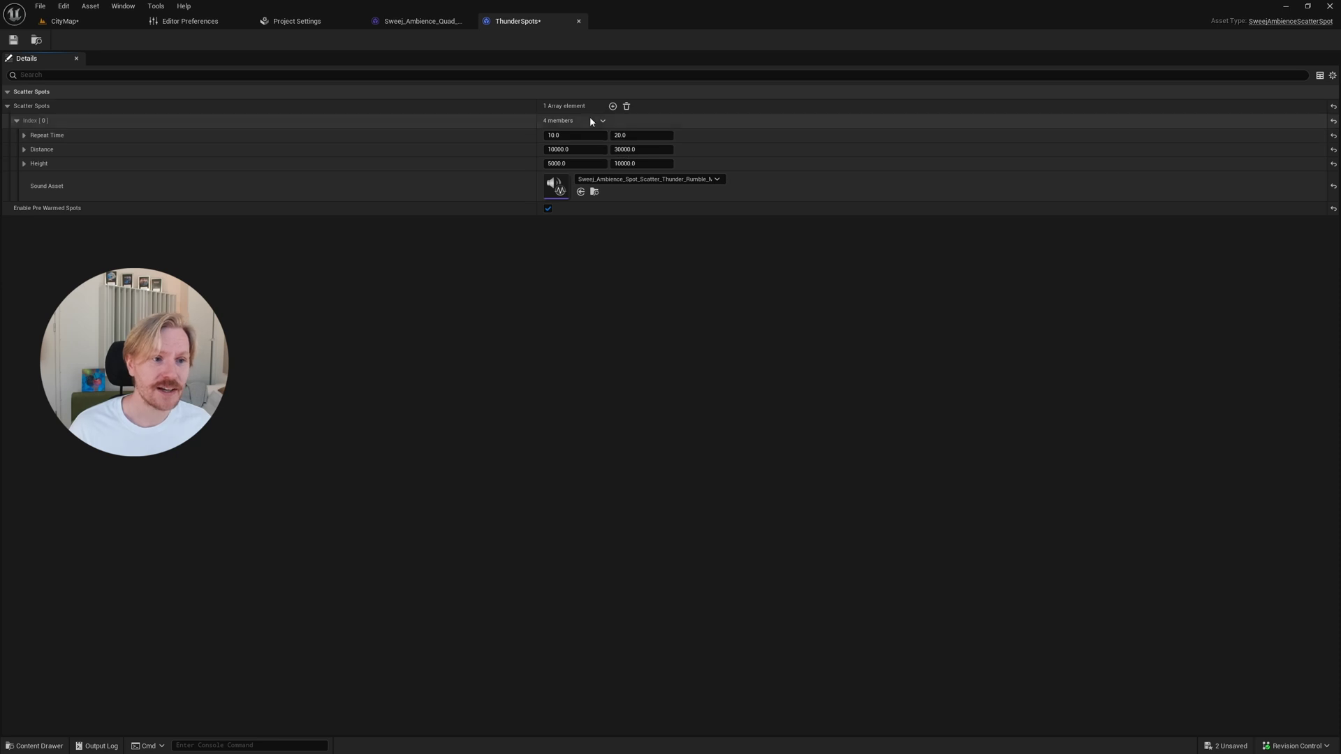
click(98, 23)
right_drag(464, 132, 523, 152)
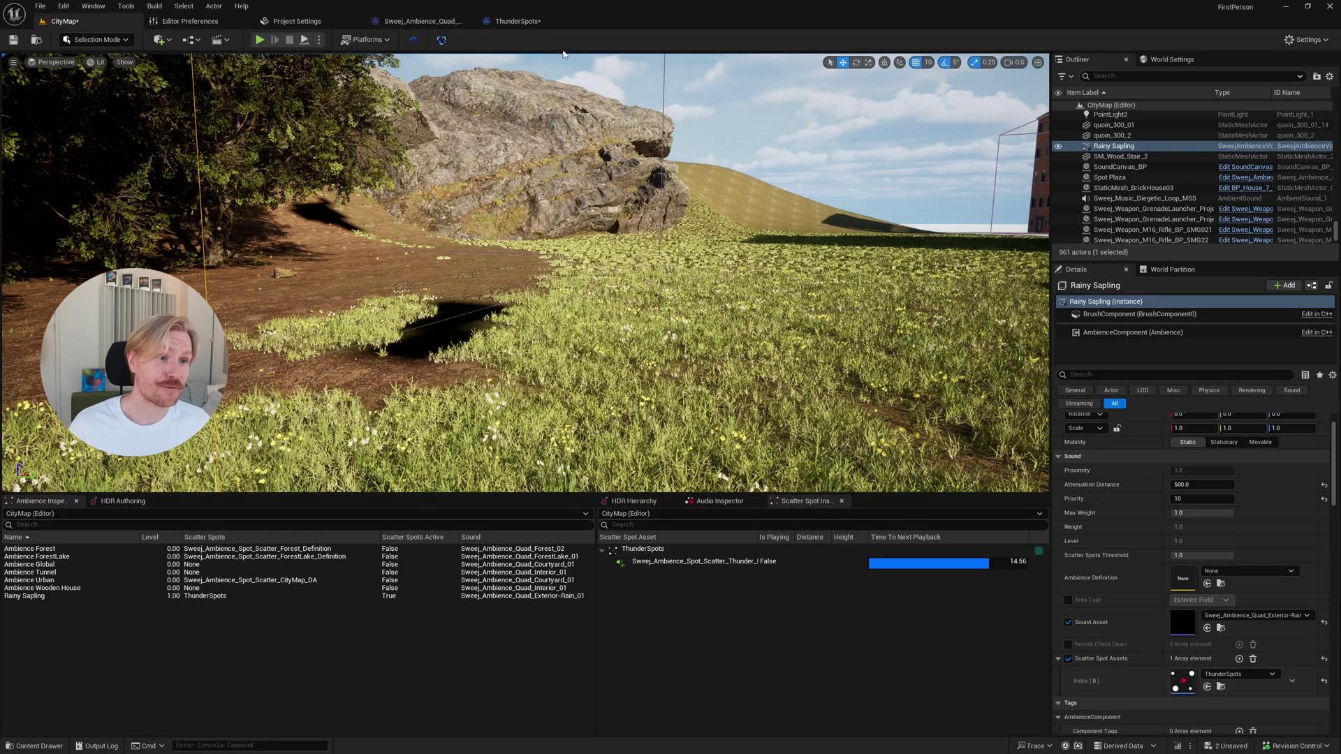
Step: Set the thunder spot's Repeat Time range in ThunderSpots to 3–7
click(538, 25)
click(591, 136)
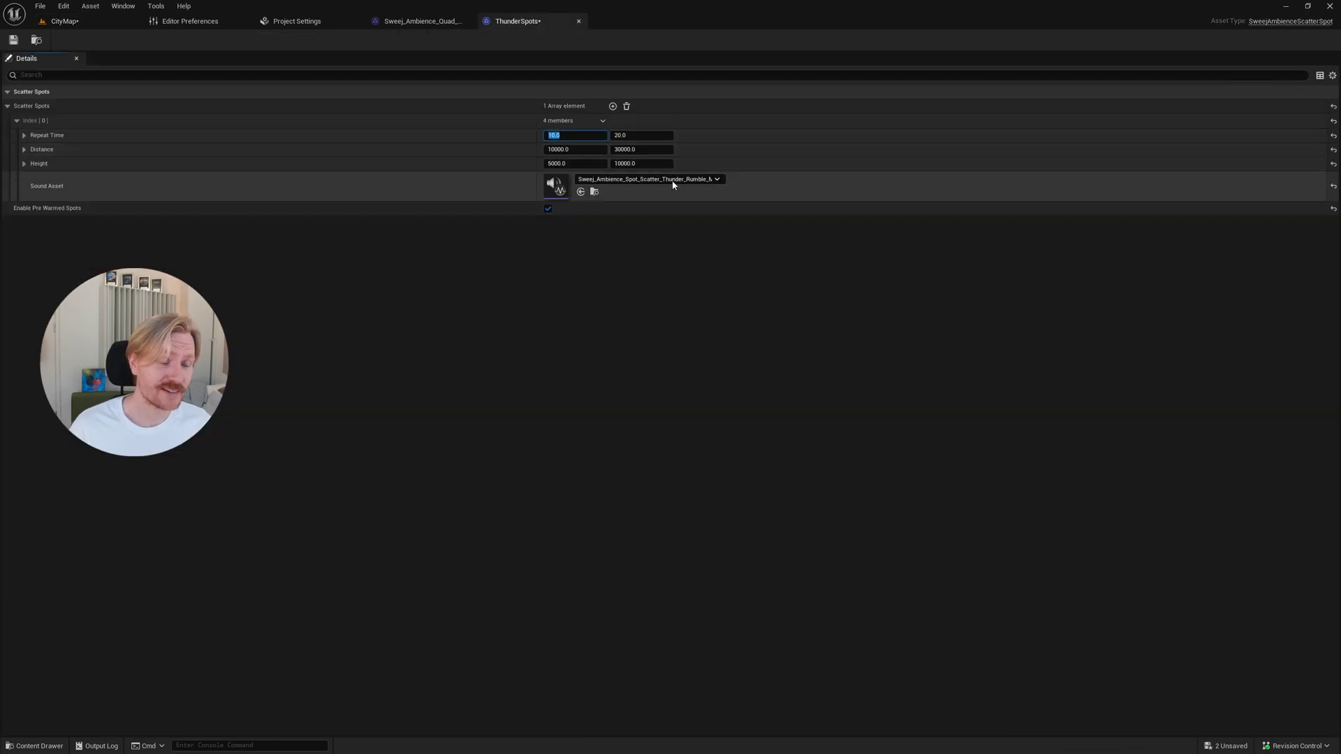
text(3)
click(656, 136)
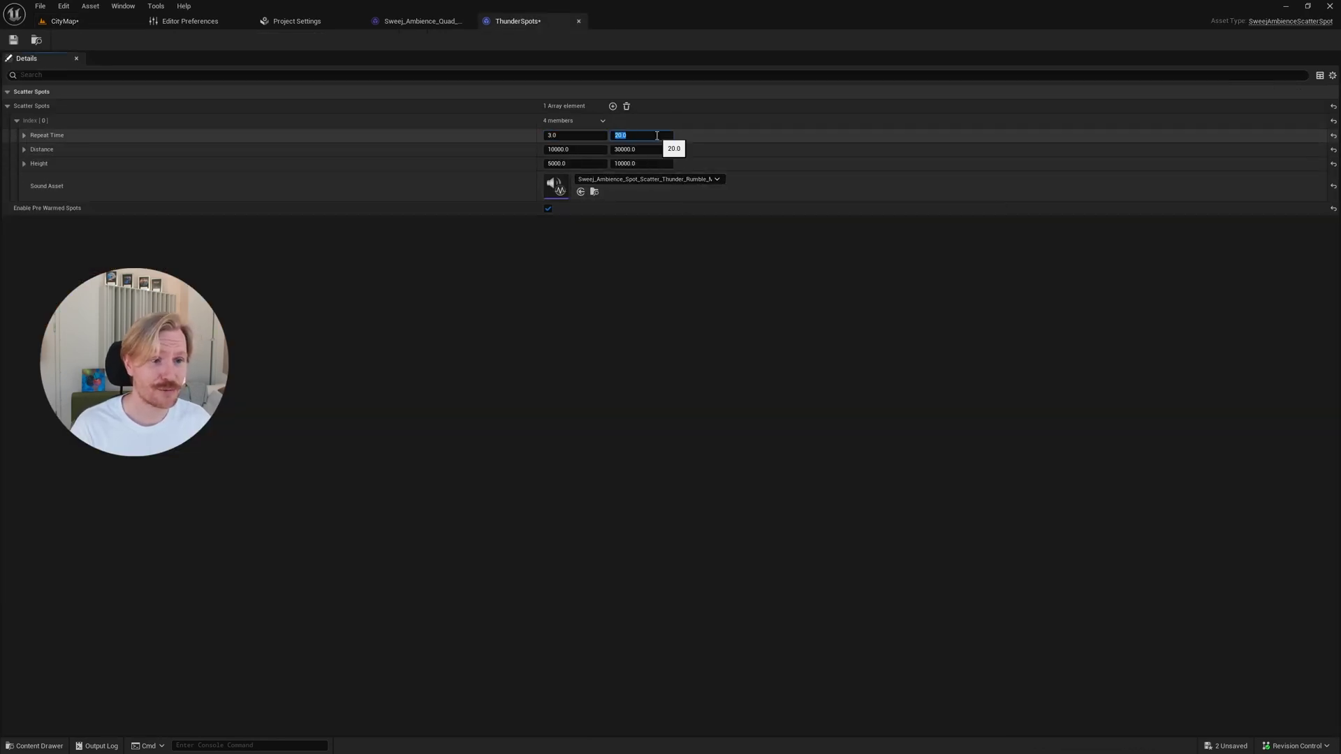
text(7)
key(Return)
Step: Return to CityMap and watch the thunder spot's playback, distance and height in the Scatter Spot Inspector
click(93, 20)
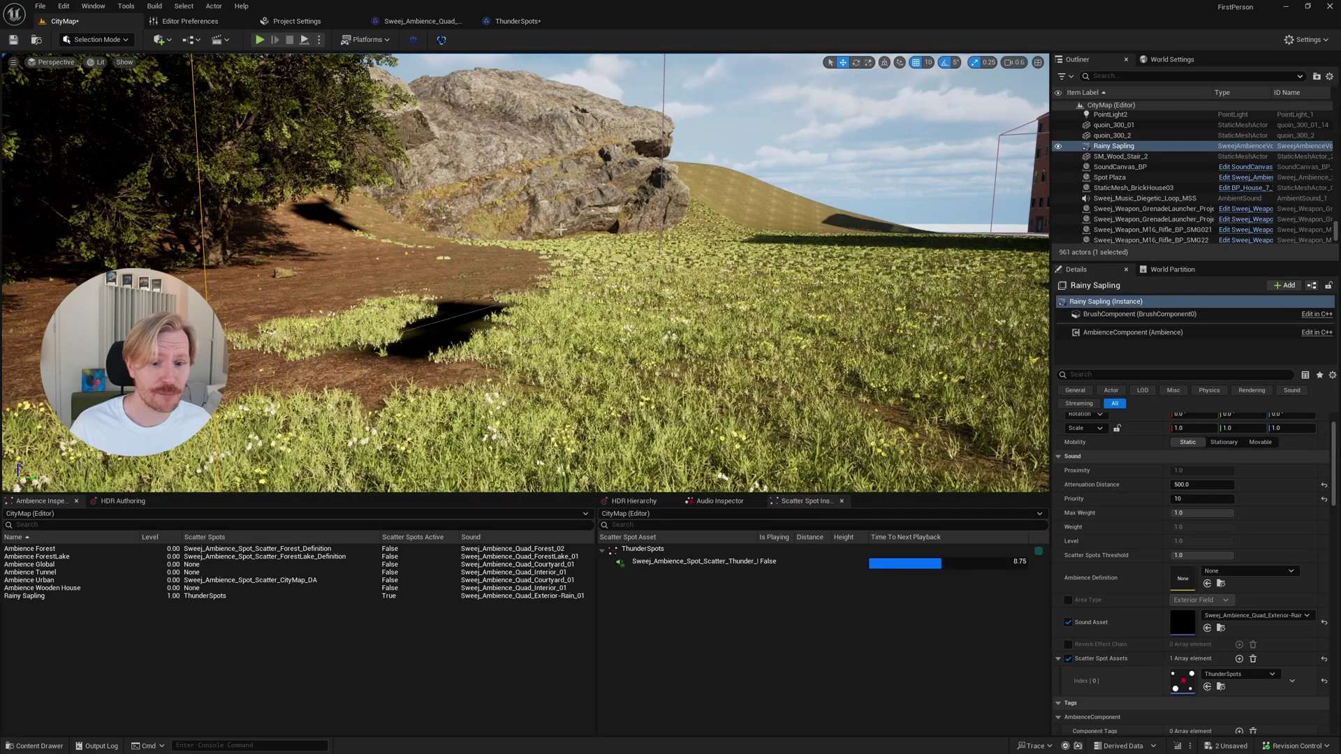
mouse_move(744, 361)
right_down()
mouse_move(733, 365)
mouse_move(730, 335)
mouse_move(709, 344)
mouse_move(737, 330)
mouse_move(745, 348)
right_up()
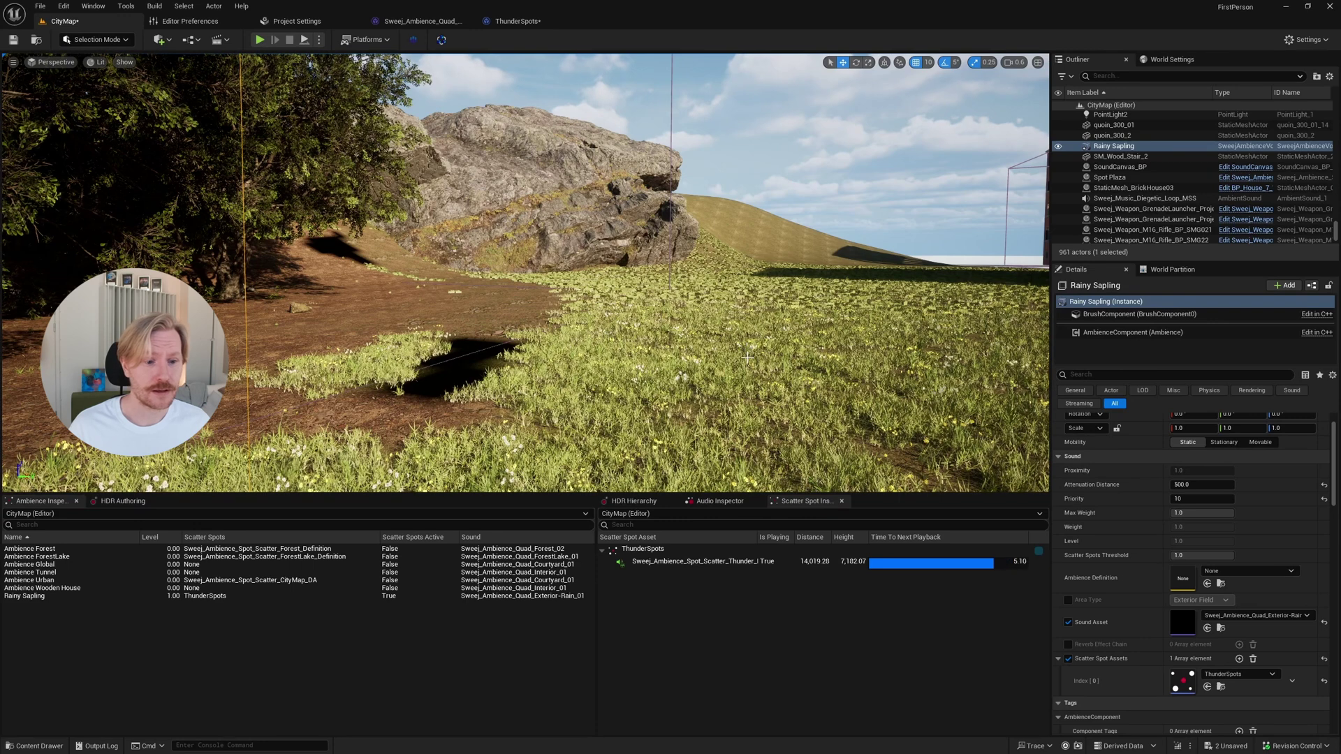
click(710, 560)
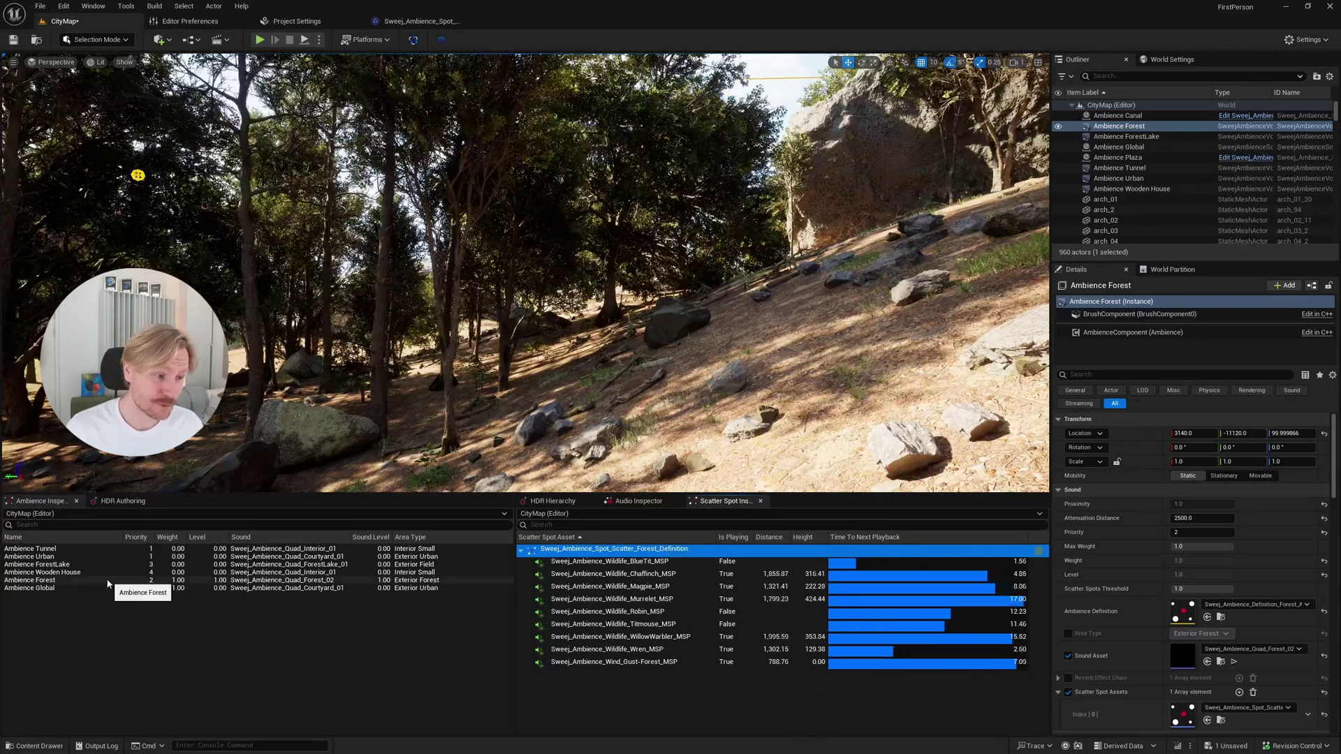
Step: Select Ambience Forest, open its scatter spot asset and expand elements 2 to 4 to examine their settings
click(72, 580)
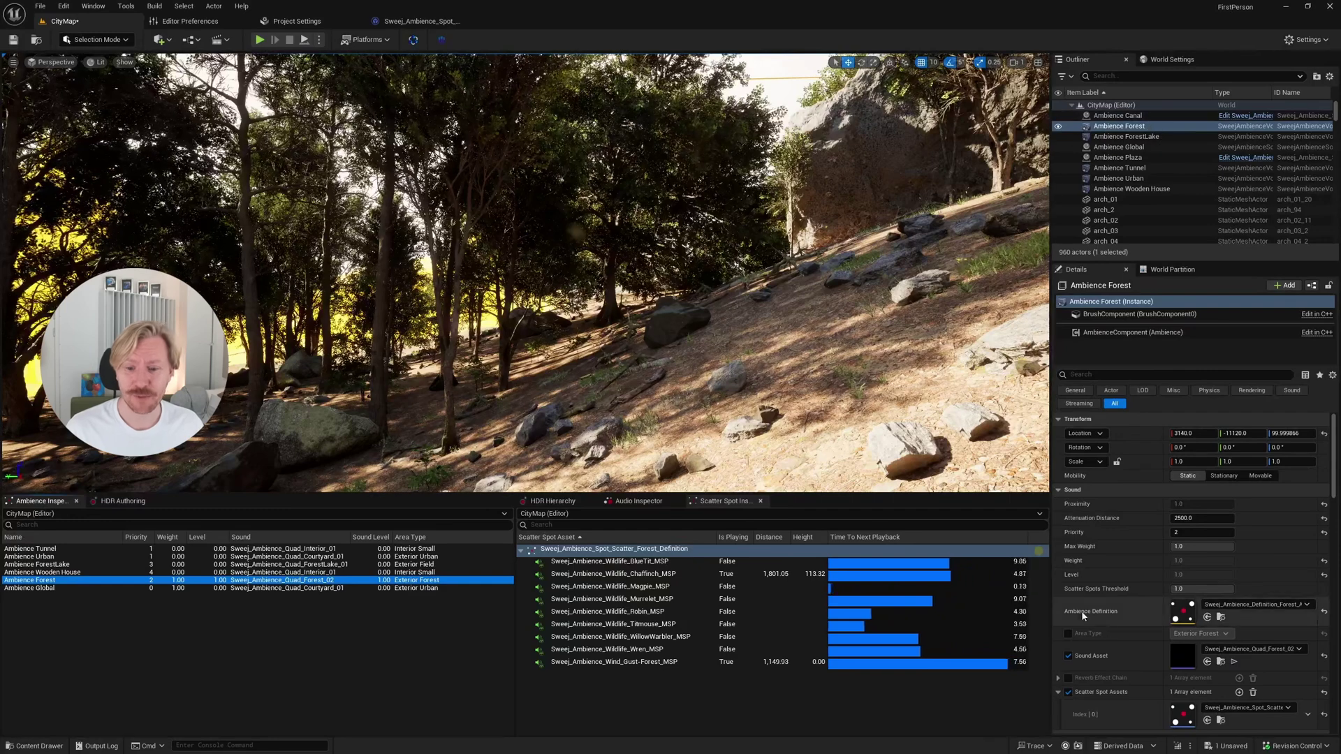
double_click(1191, 717)
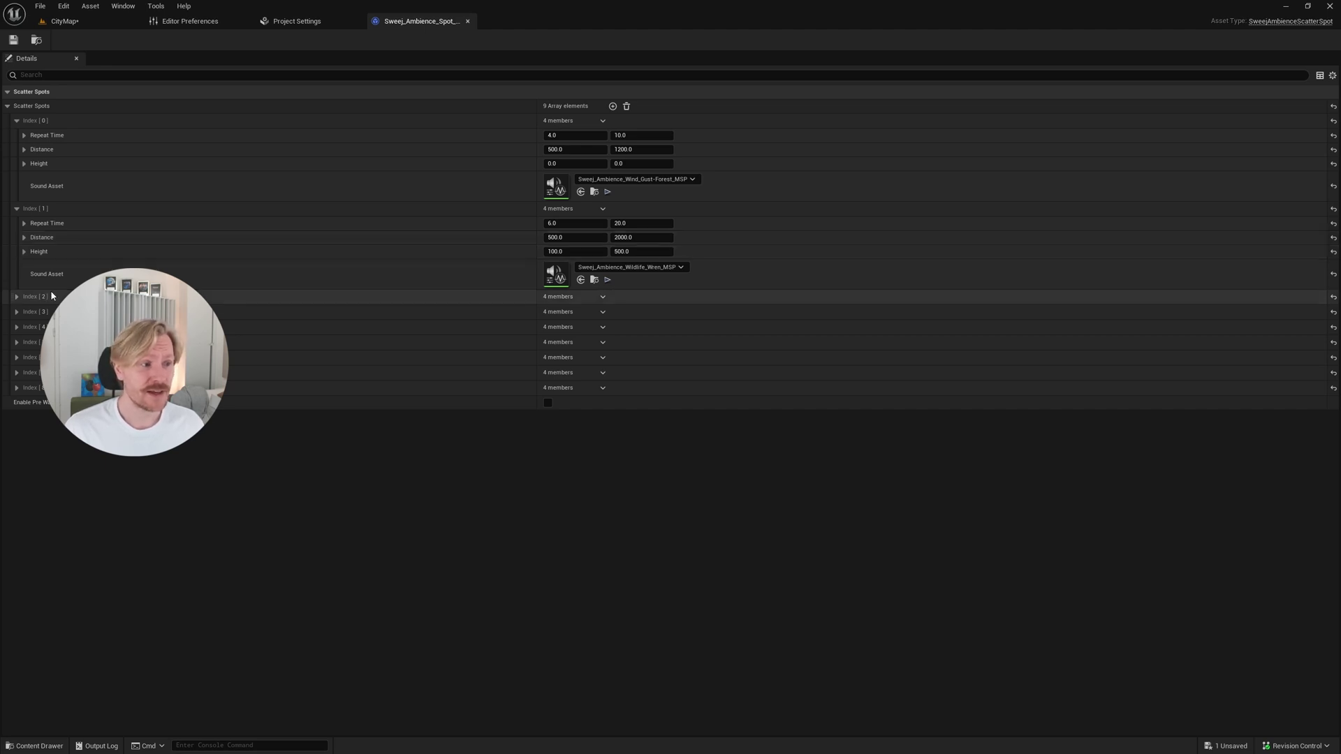
click(17, 297)
click(16, 385)
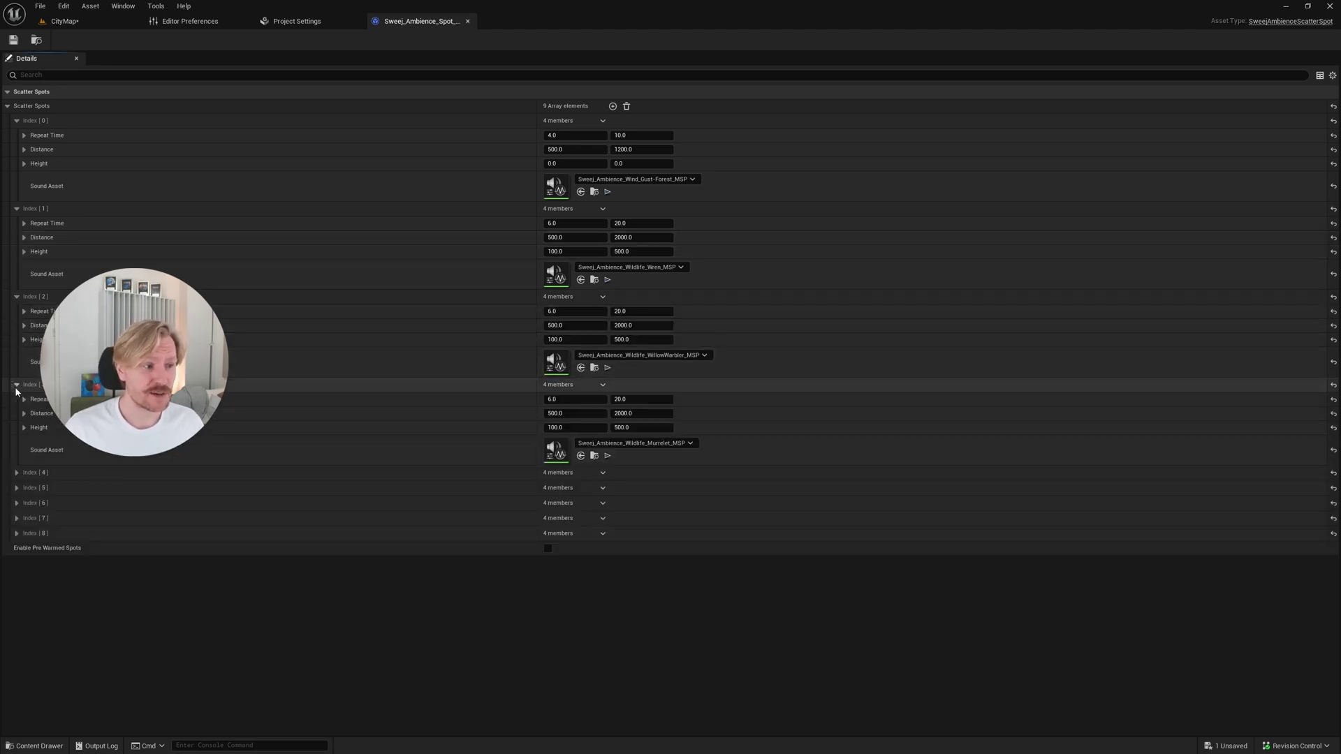
click(16, 473)
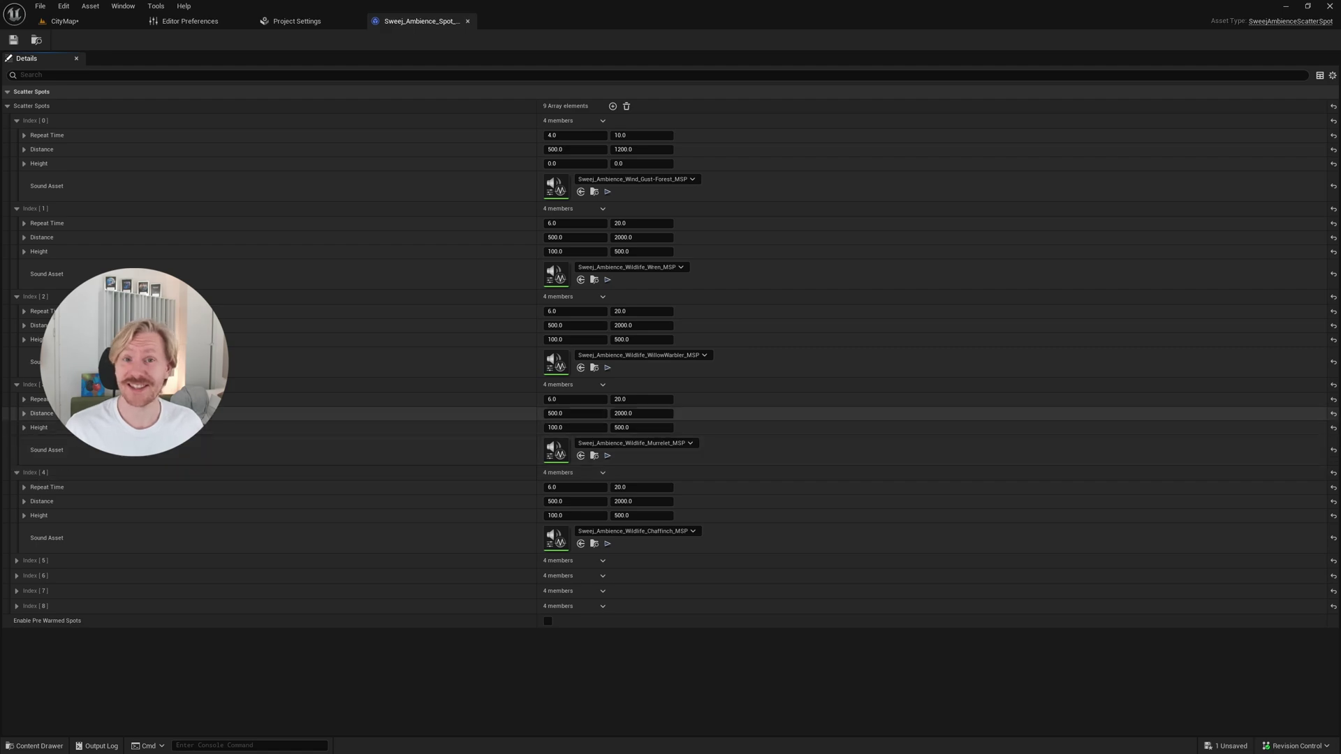
Step: Return to the CityMap level, then deselect and reselect the Ambience Forest volume
click(67, 21)
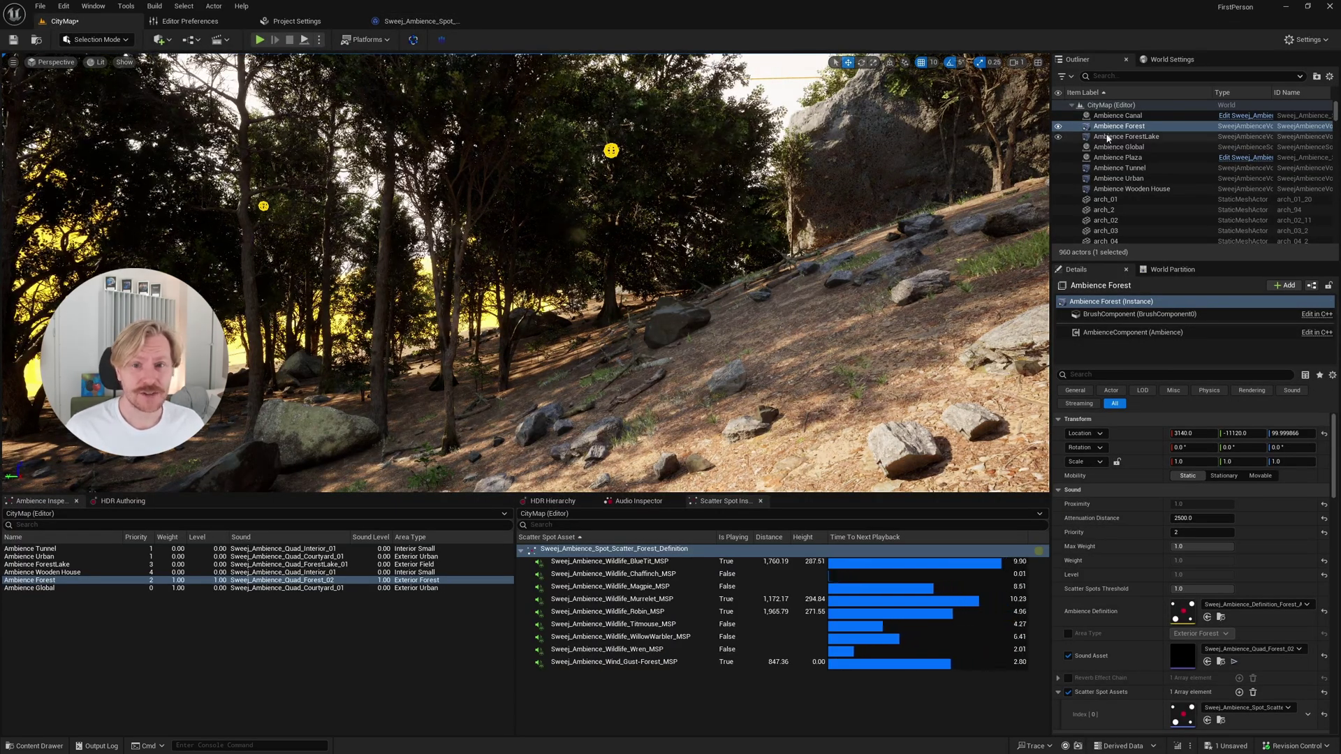
ctrl+click(1130, 126)
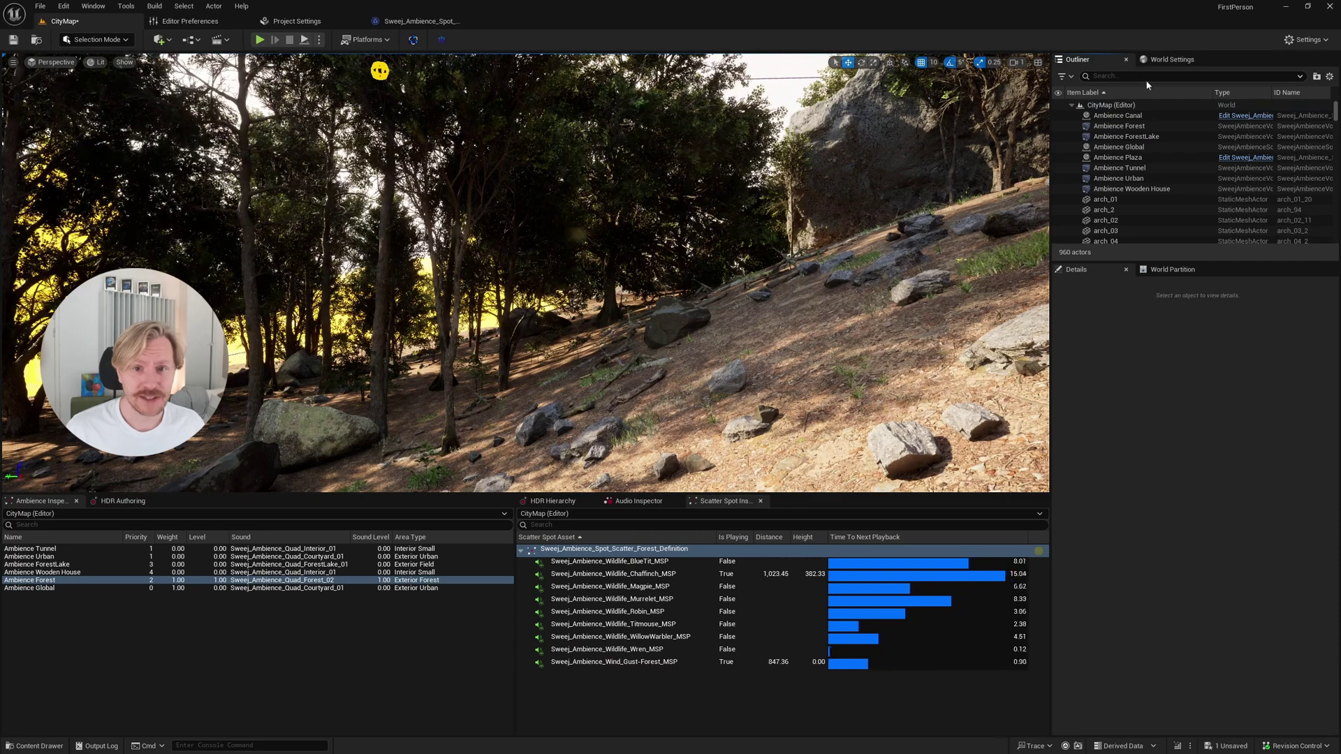
click(1139, 126)
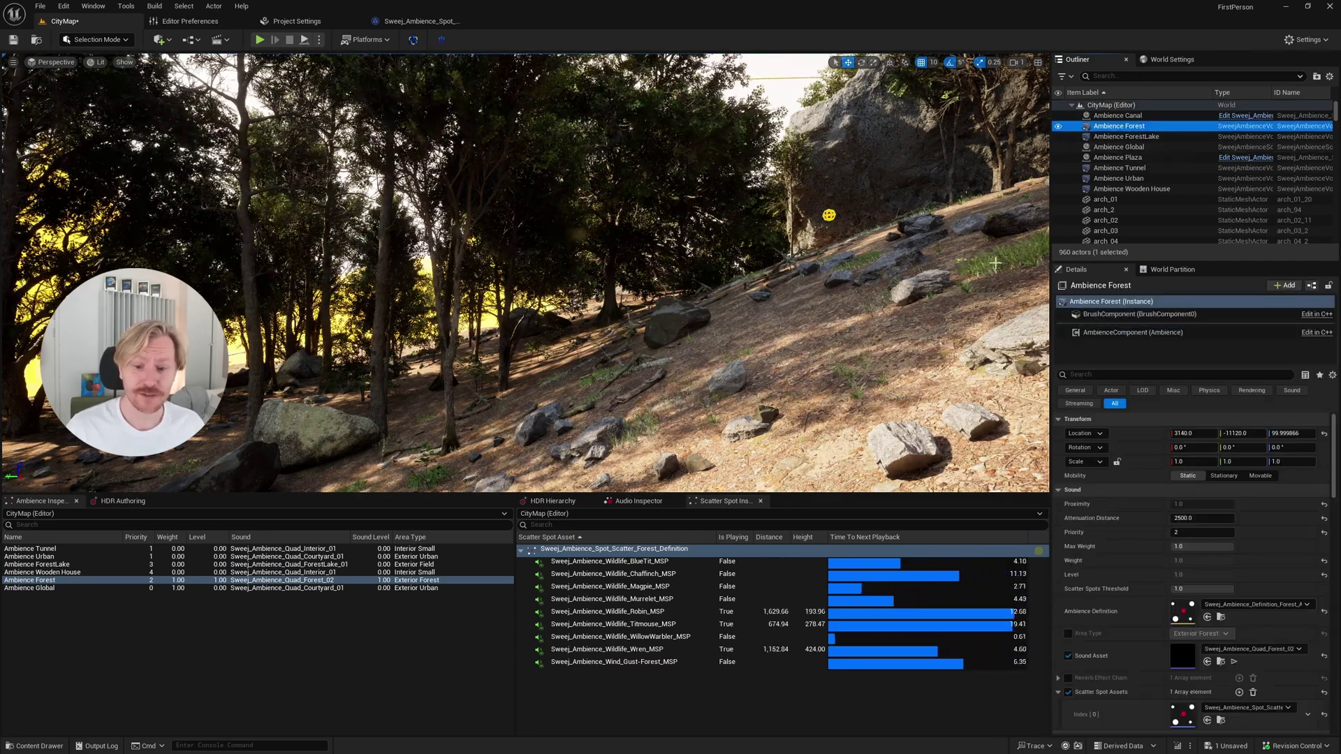
Step: Empty the Scatter Spot Assets array on Ambience Forest and turn off its Scatter Spot Assets override
click(1254, 693)
right_drag(808, 268, 808, 269)
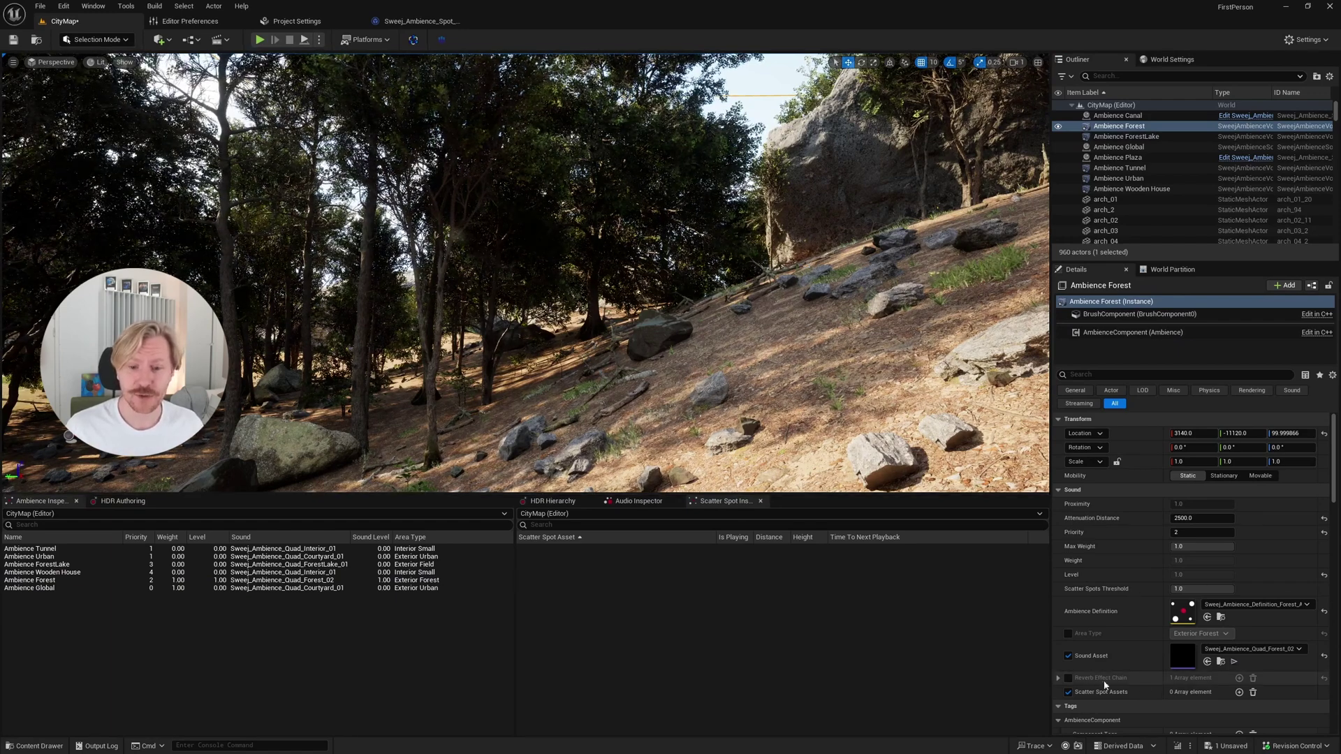
click(1239, 692)
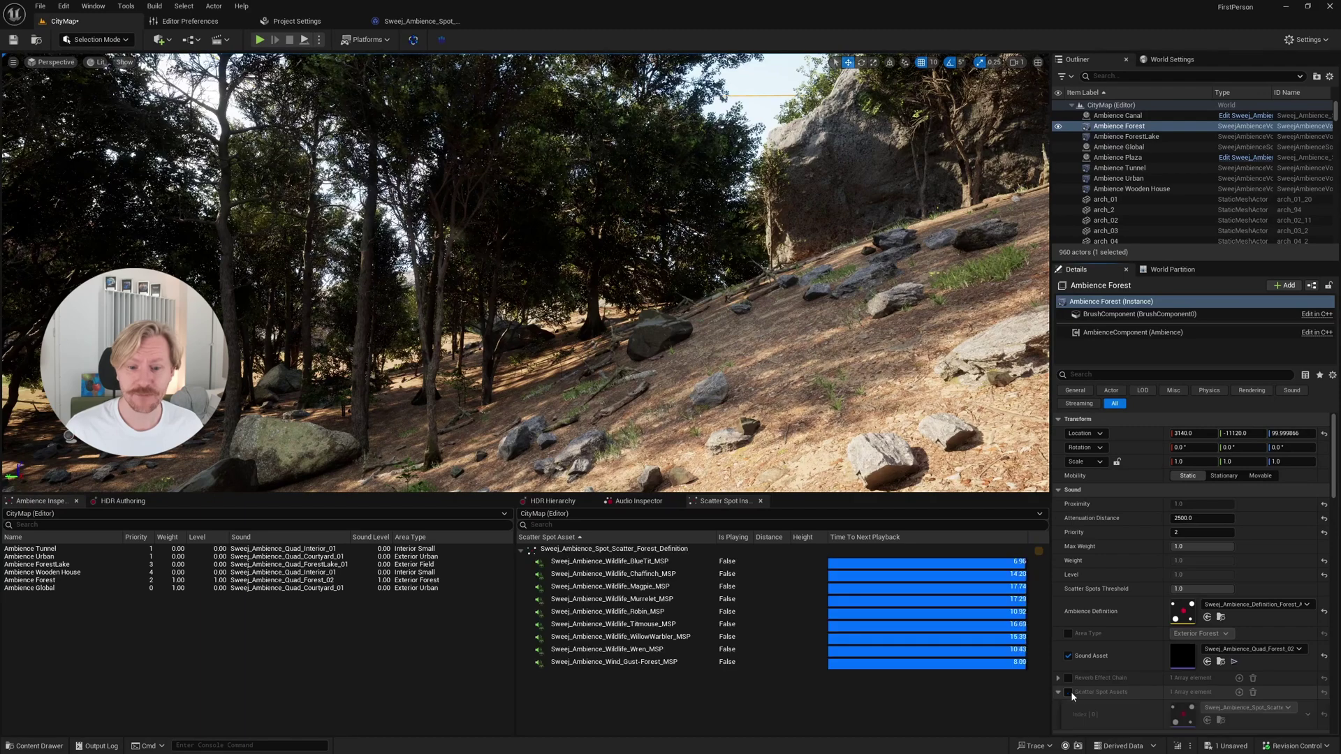
right_drag(844, 320, 864, 321)
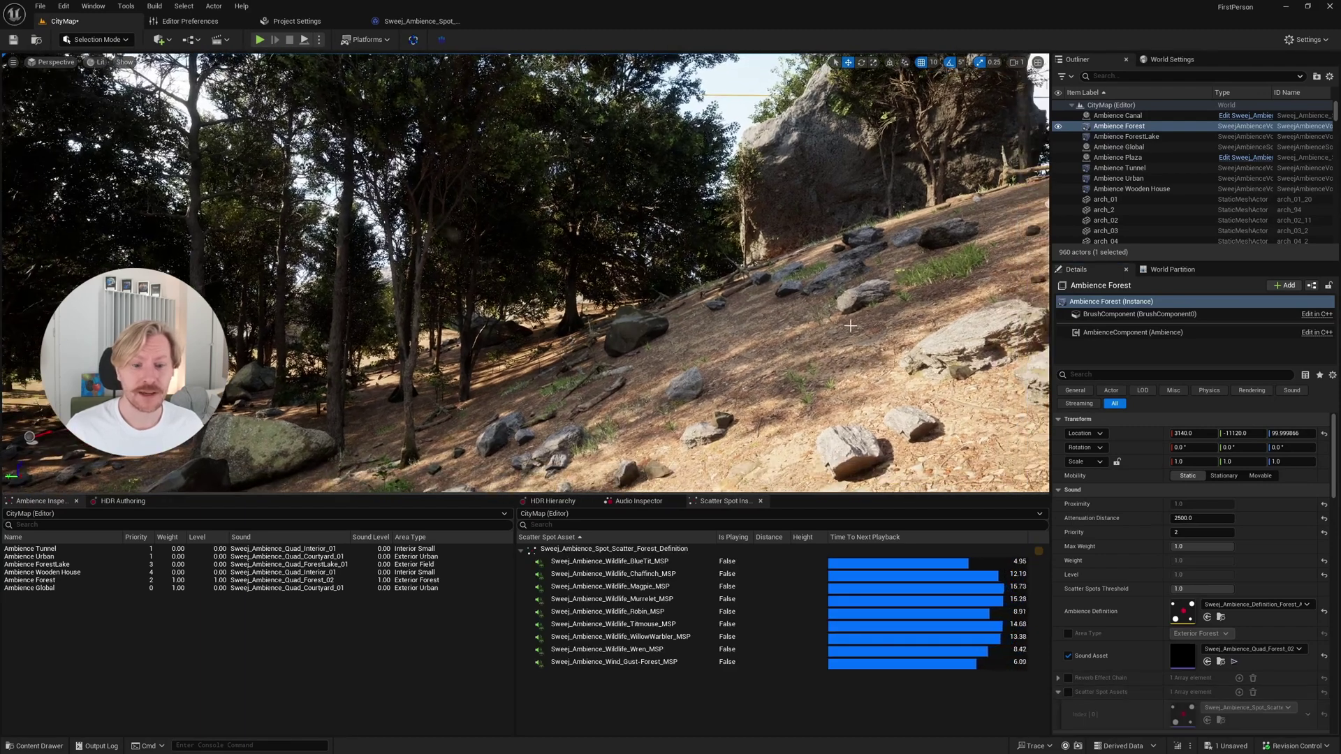